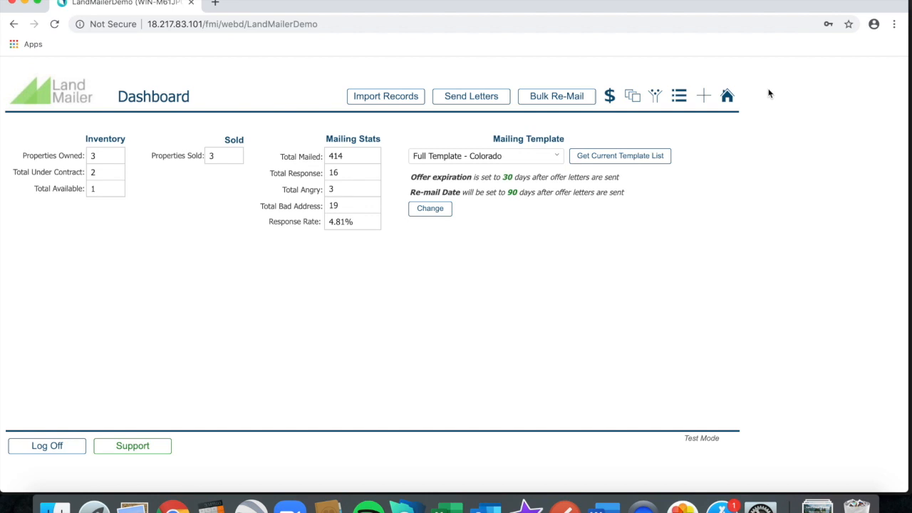
# Filter the Property List to owners matching 'test' (60 mailed, 1.69% response).
pyautogui.click(678, 102)
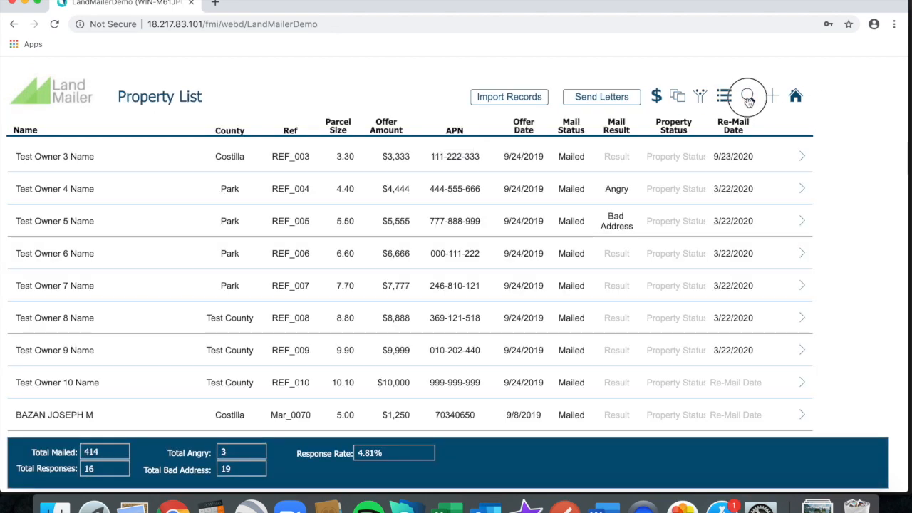
pyautogui.click(748, 97)
pyautogui.write('tes')
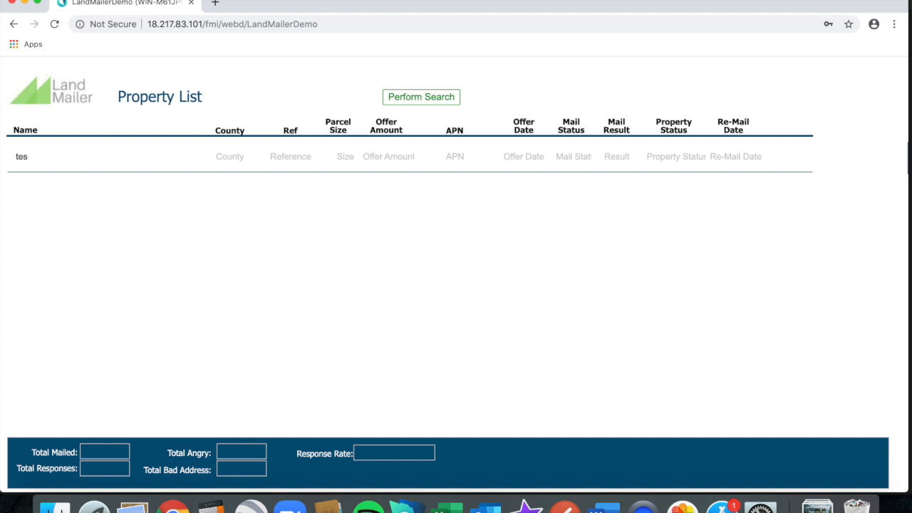
pyautogui.write('t')
pyautogui.click(417, 97)
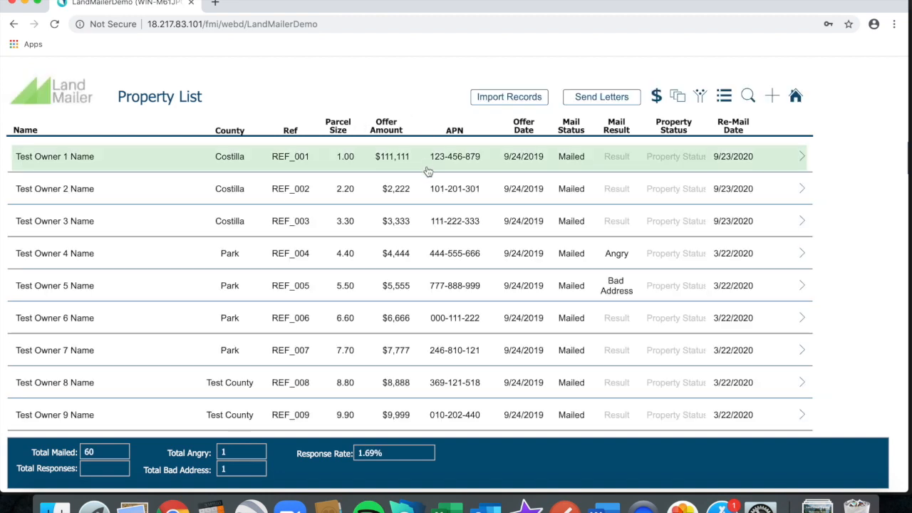
# Open Test Owner 3's REF_003 details record and scroll through its fields.
pyautogui.click(430, 219)
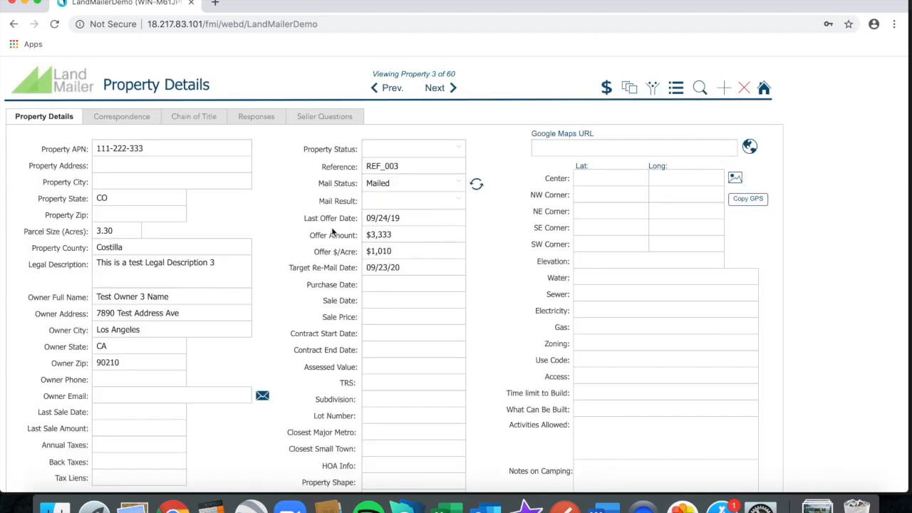
pyautogui.scroll(-2, 349, 264)
pyautogui.scroll(2, 349, 263)
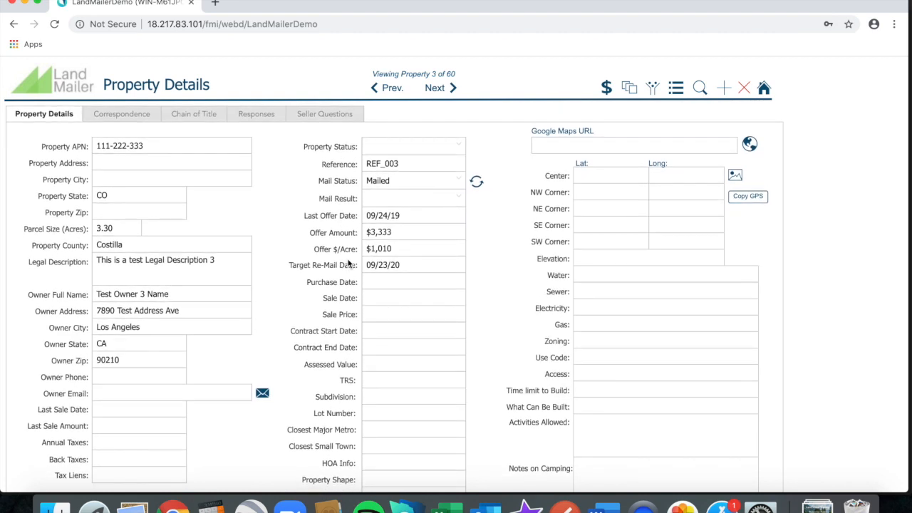
pyautogui.scroll(-2, 351, 272)
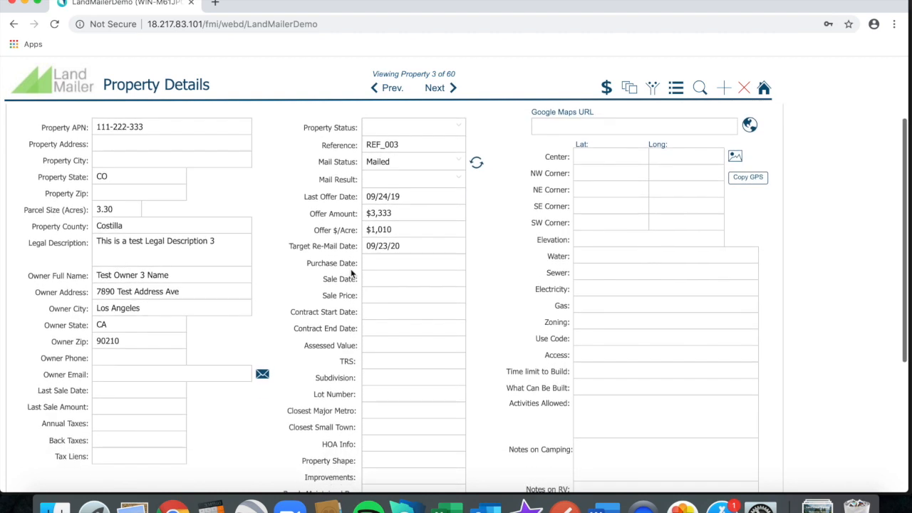
pyautogui.scroll(2, 349, 272)
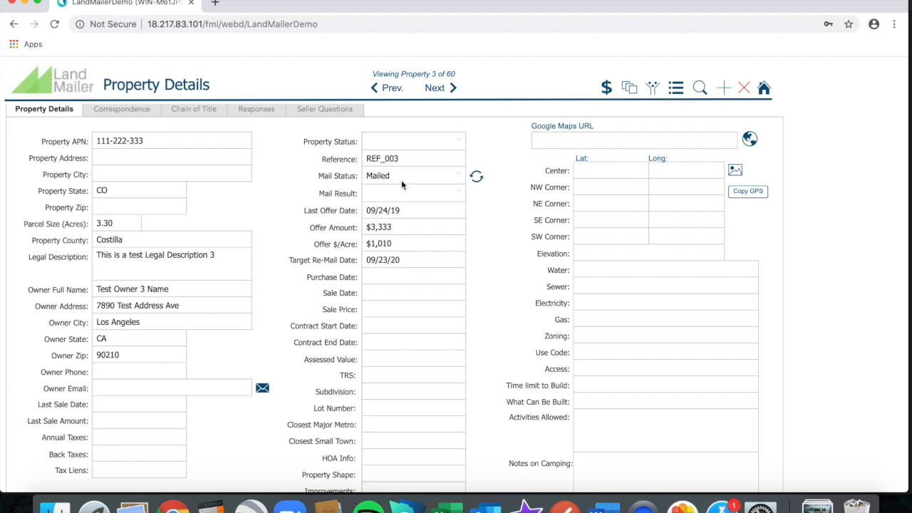
# Set REF_003's Mail Result to Response, leaving Mail Status unchanged.
pyautogui.click(459, 174)
pyautogui.click(460, 177)
pyautogui.click(459, 194)
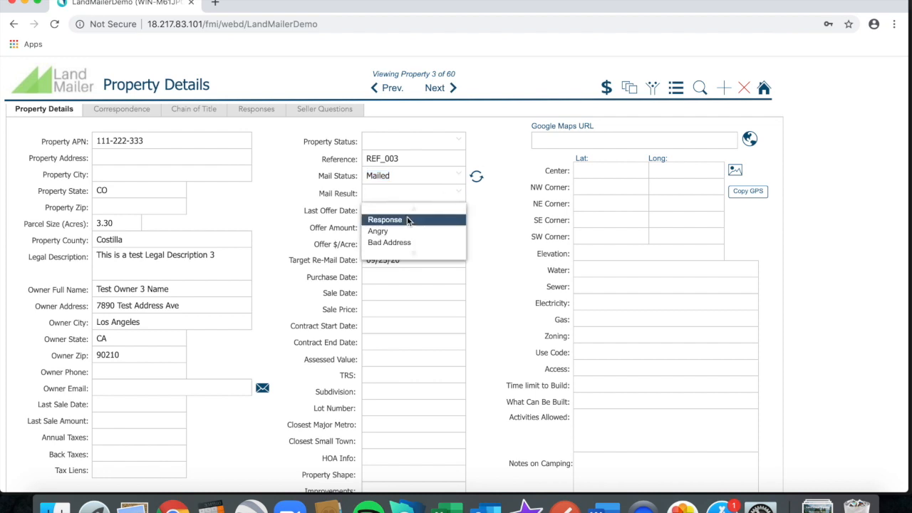
pyautogui.click(408, 221)
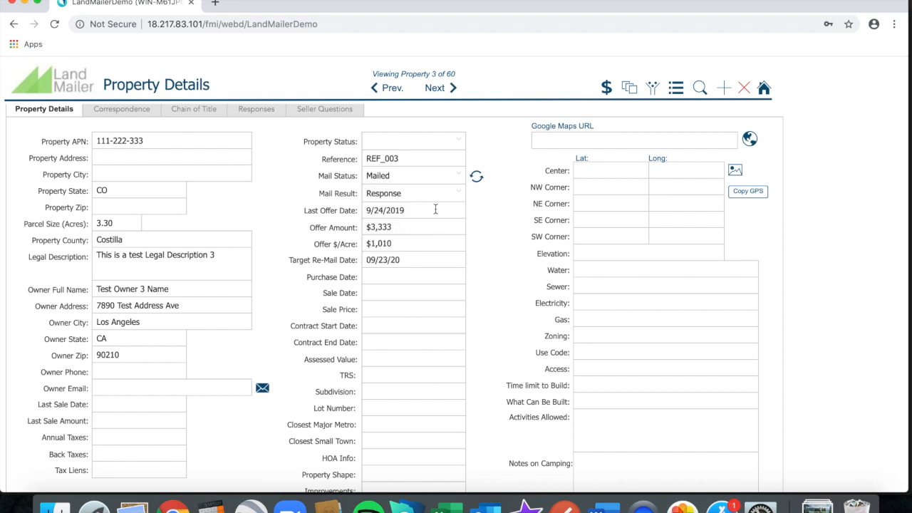
pyautogui.click(460, 194)
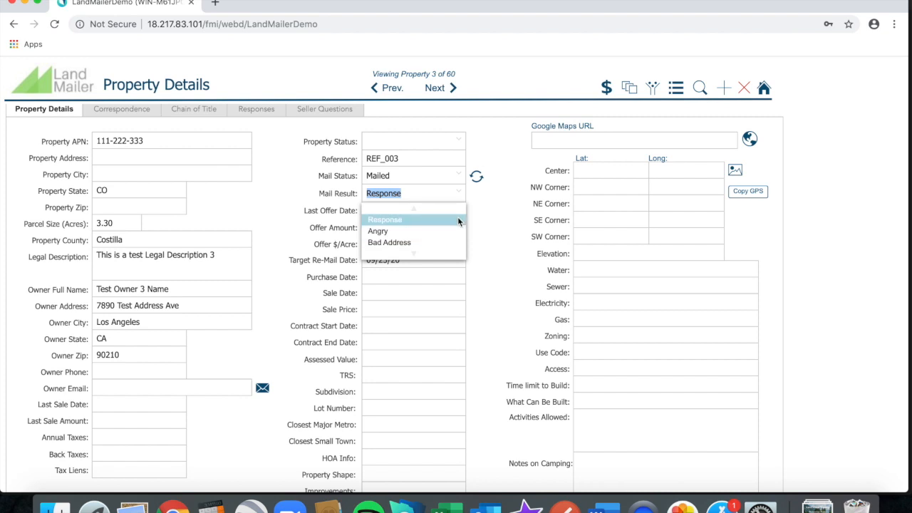
pyautogui.click(457, 218)
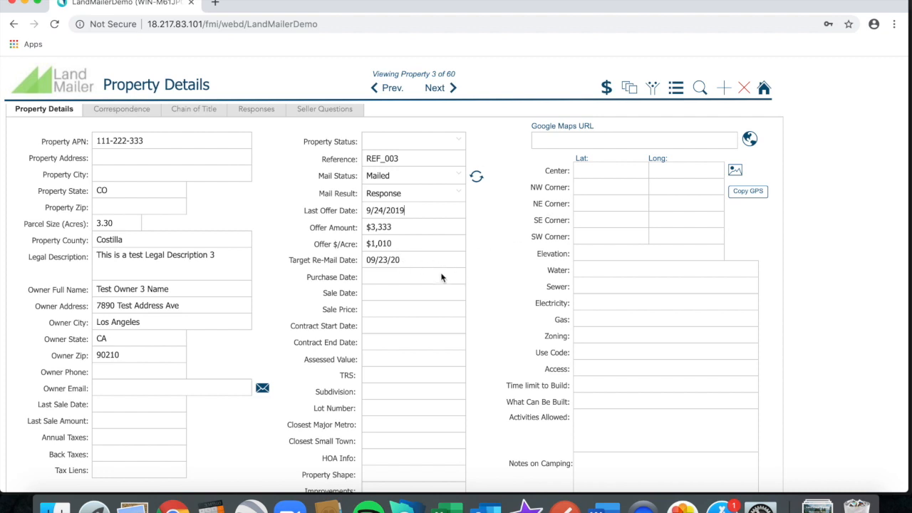
pyautogui.scroll(-2, 432, 311)
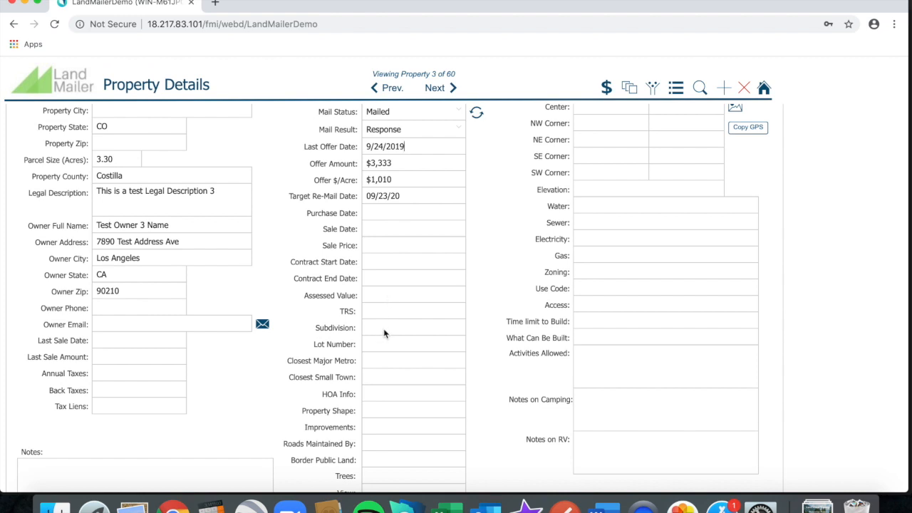
pyautogui.scroll(-2, 381, 376)
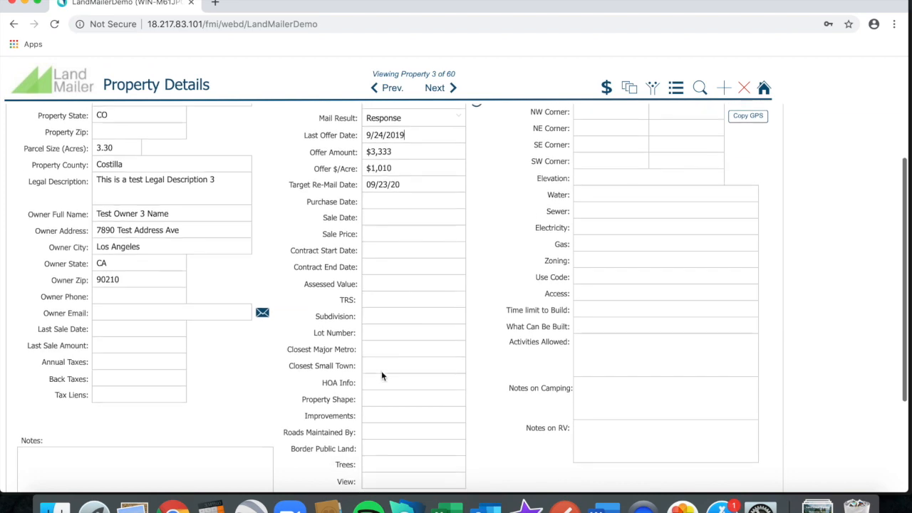
pyautogui.scroll(2, 381, 370)
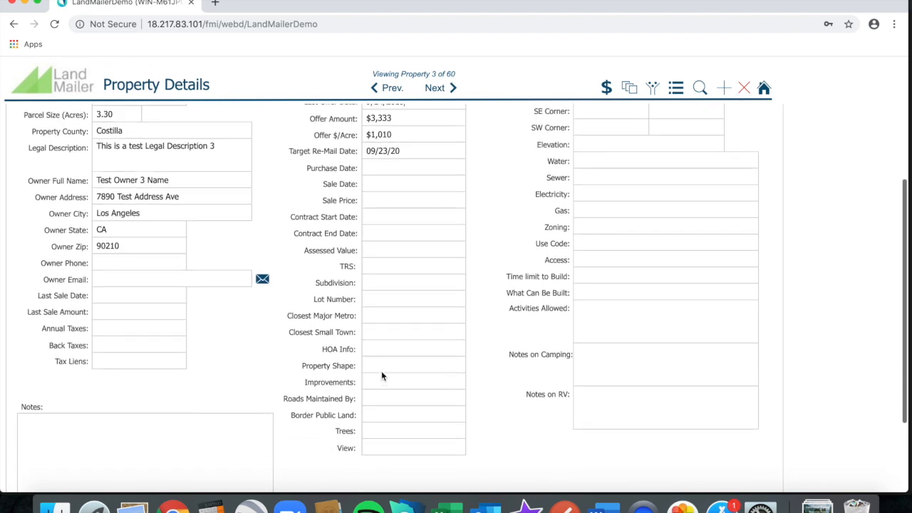
pyautogui.scroll(2, 381, 371)
pyautogui.scroll(2, 381, 371)
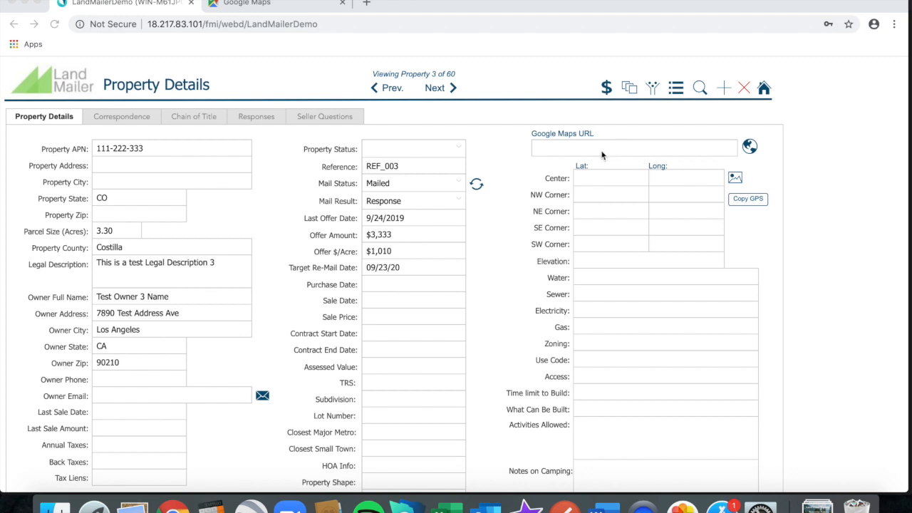
# In Google Maps, drop a pin on Barr Trail near Pikes Peak at 38.838394, -105.037111.
pyautogui.click(299, 9)
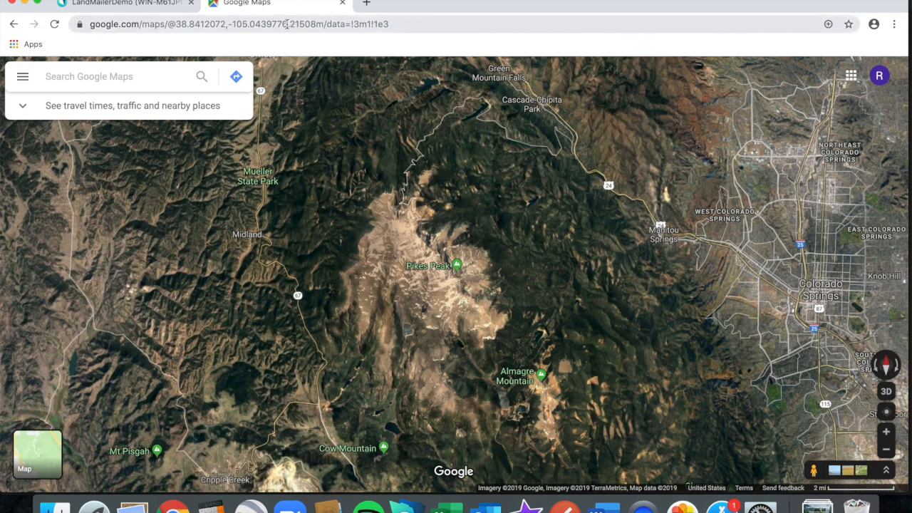
pyautogui.doubleClick(468, 289)
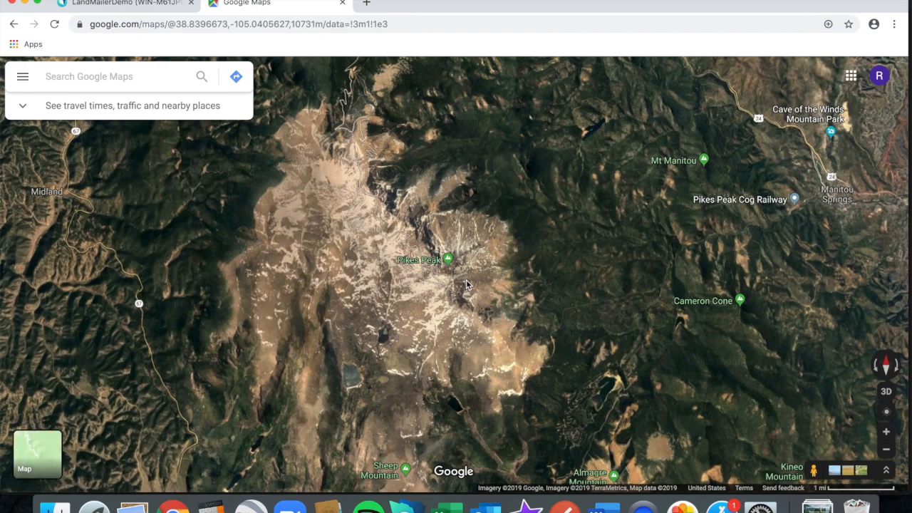
pyautogui.click(468, 286)
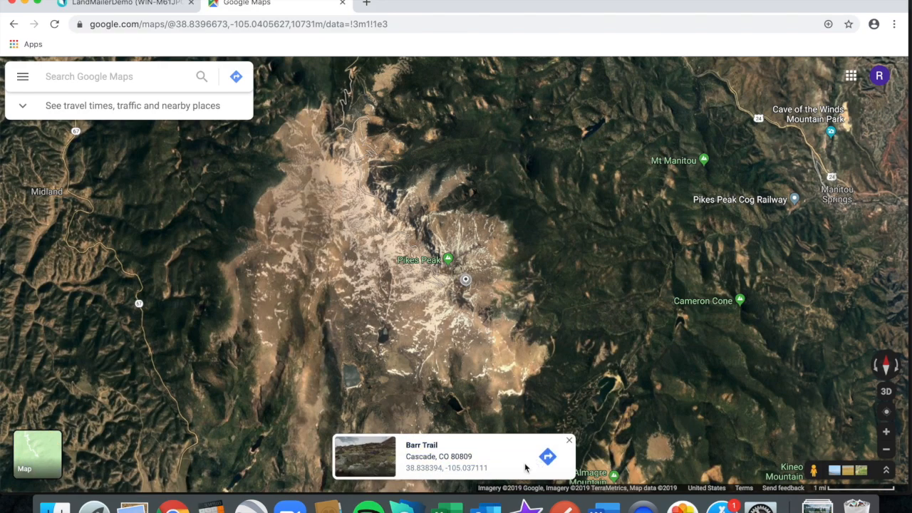
pyautogui.click(468, 468)
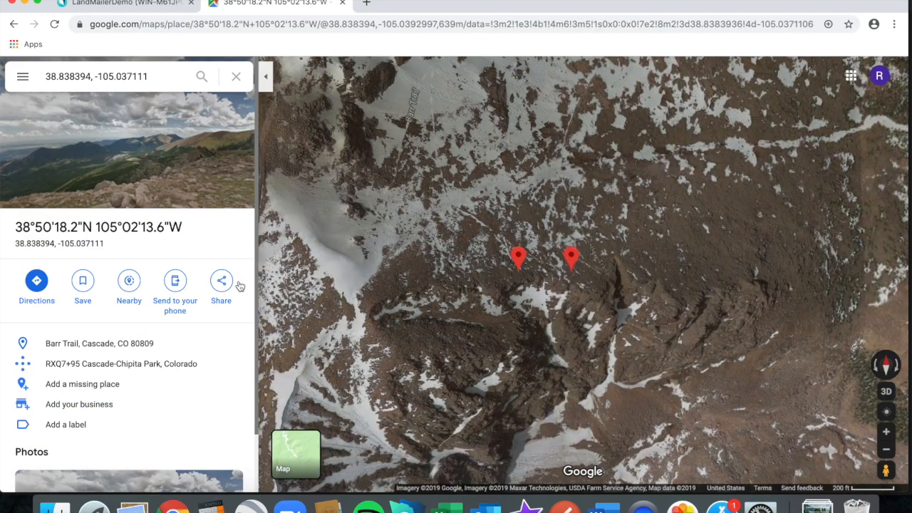
# Copy the pinned location's share link and return to REF_003's Google Maps URL field.
pyautogui.click(223, 282)
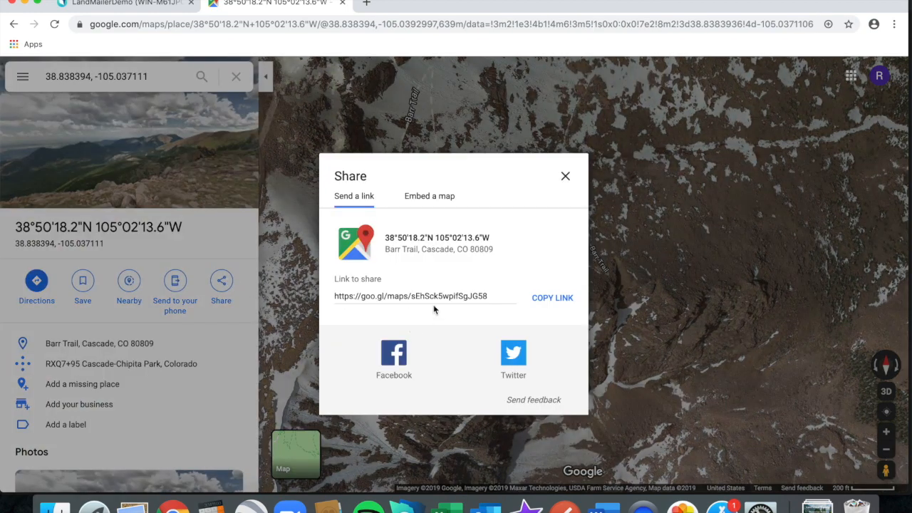
pyautogui.click(553, 301)
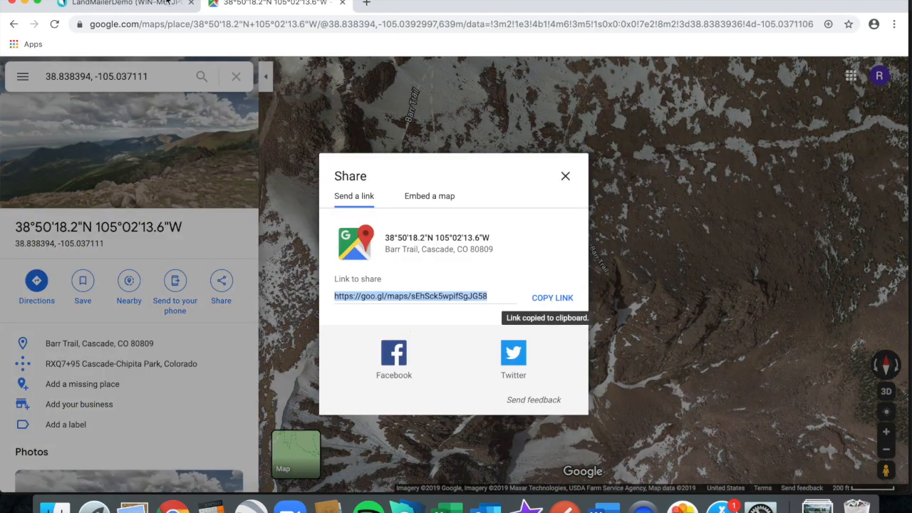
pyautogui.click(167, 3)
pyautogui.click(598, 150)
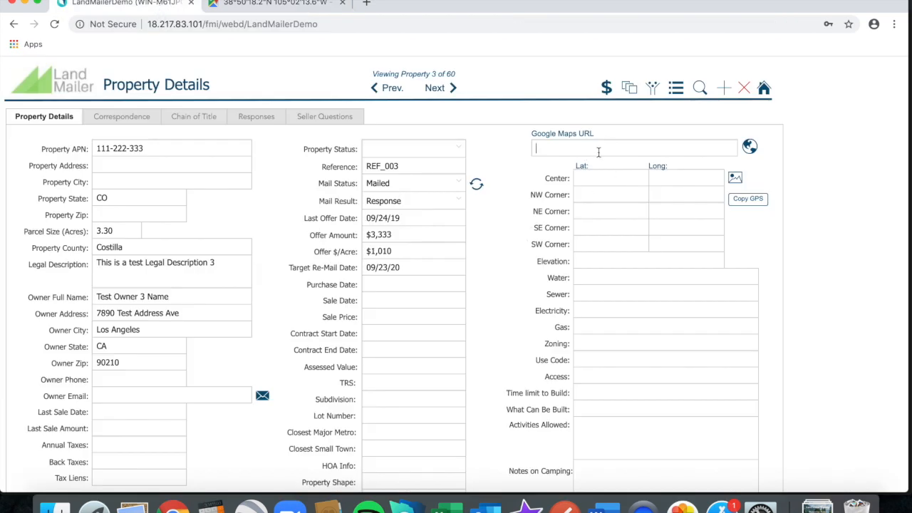
# Paste the goo.gl link into REF_003's Google Maps URL and open it in Maps.
pyautogui.hotkey('ctrl', 'v')
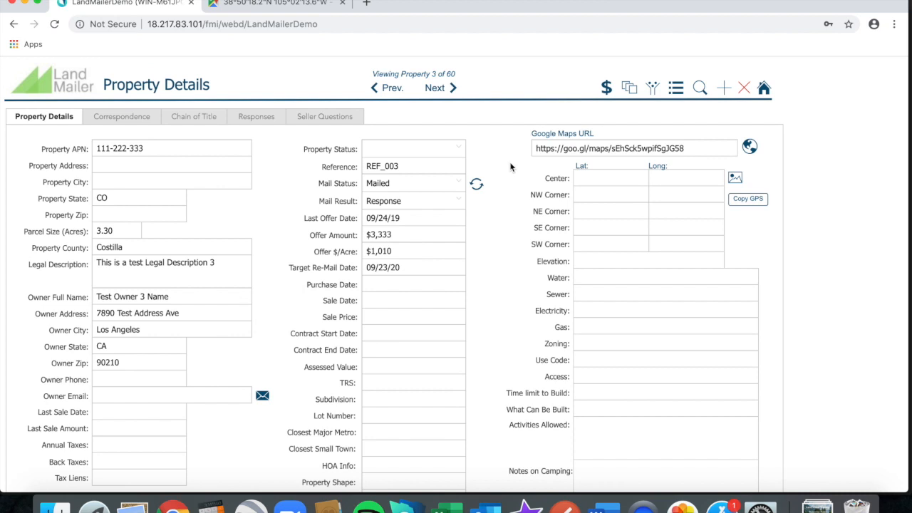
pyautogui.click(343, 5)
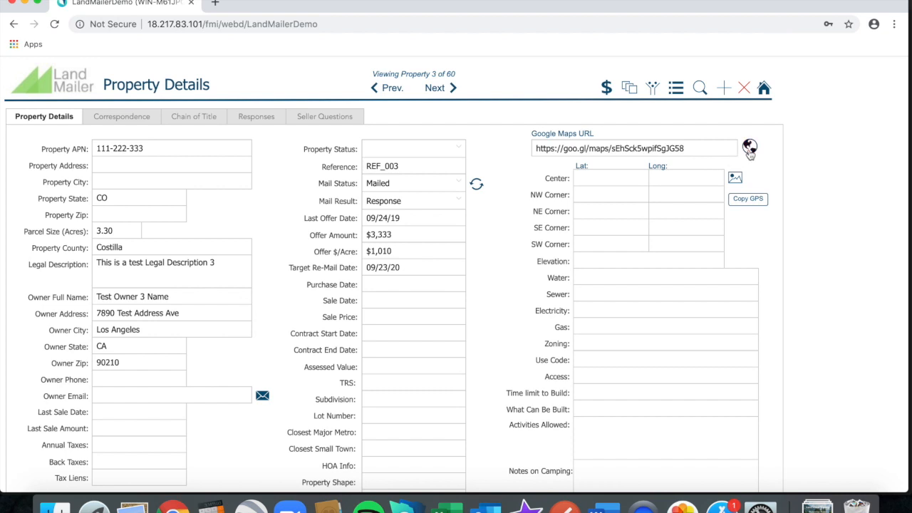
pyautogui.click(750, 150)
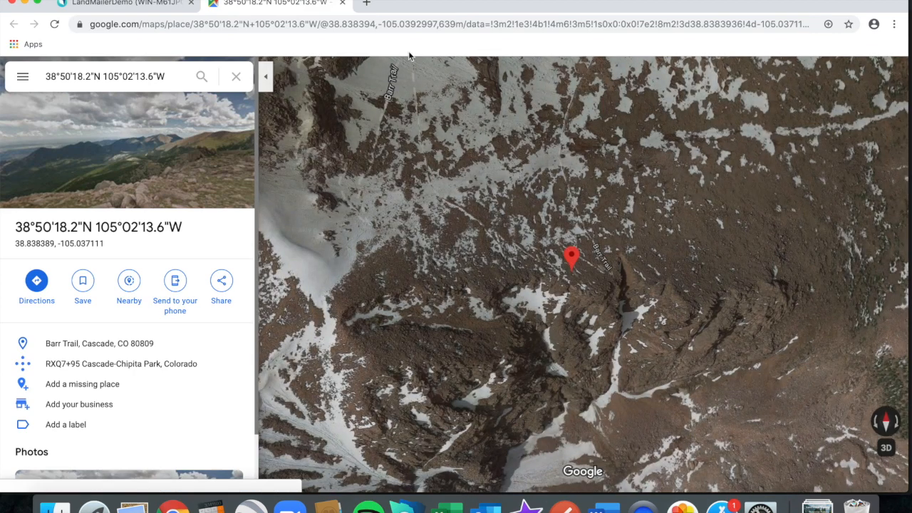
# Copy the latitude 38.838389 from Google Maps into the Center Lat field.
pyautogui.click(157, 4)
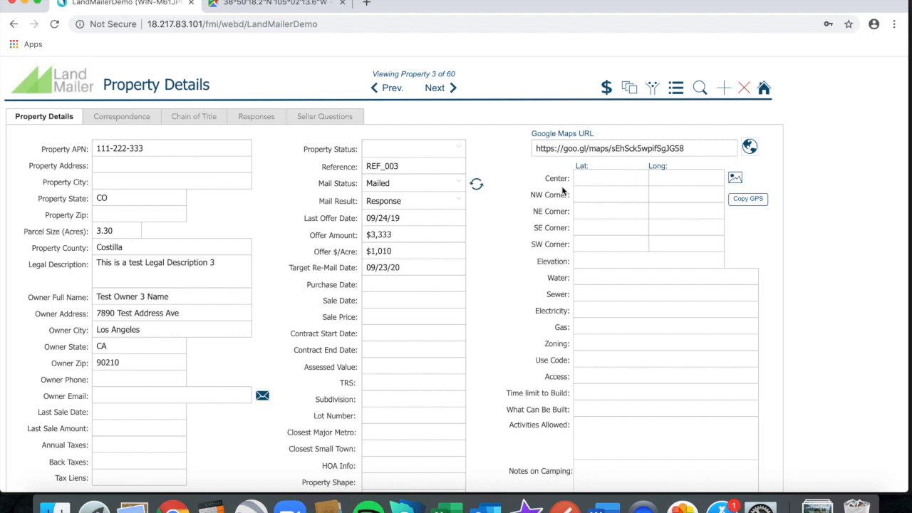
pyautogui.click(290, 4)
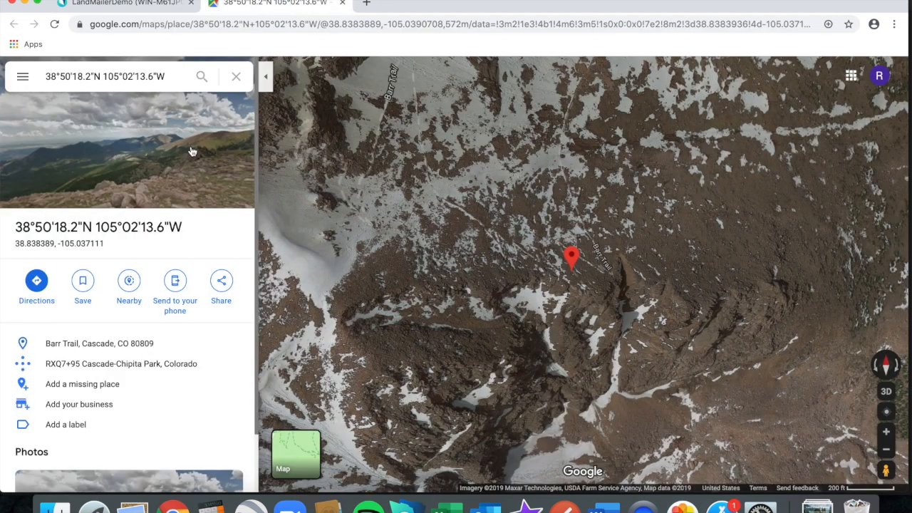
pyautogui.moveTo(14, 244); pyautogui.dragTo(52, 248)
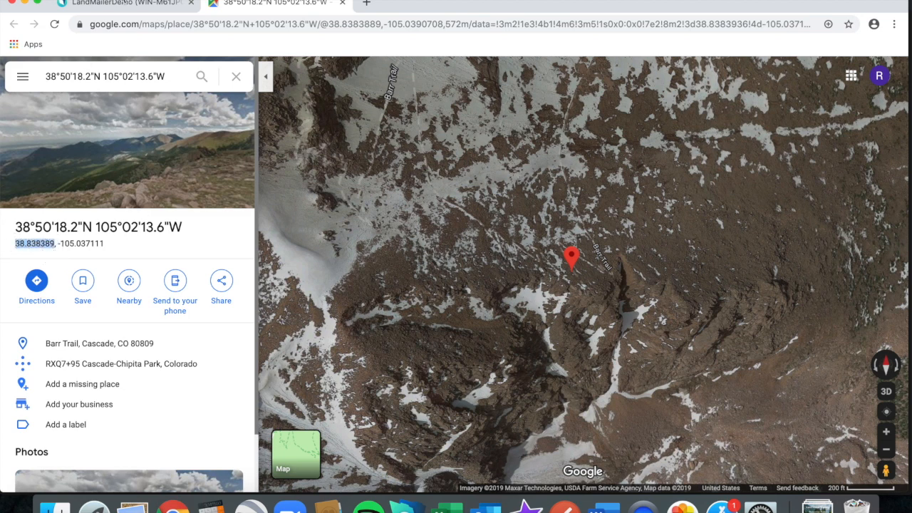
pyautogui.click(128, 3)
pyautogui.click(593, 178)
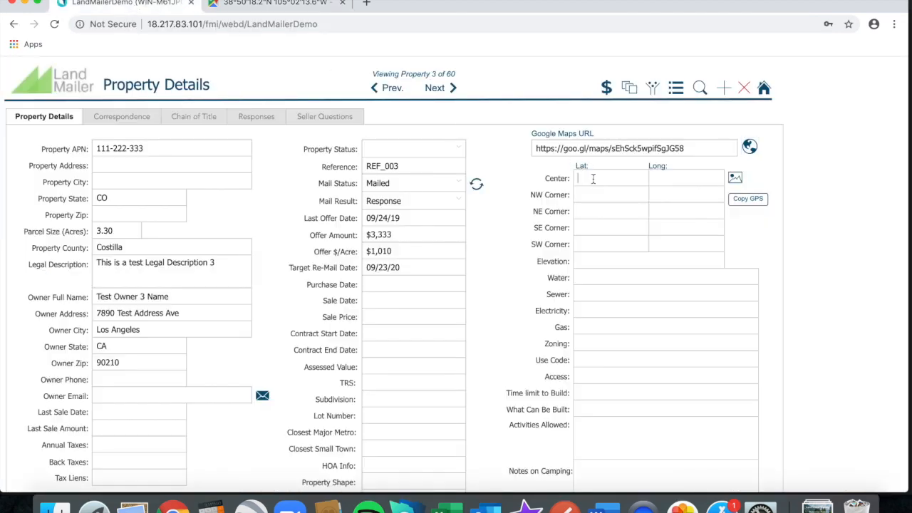
pyautogui.press('super+v')
# Copy the longitude -105.037111 from the Maps page.
pyautogui.click(276, 4)
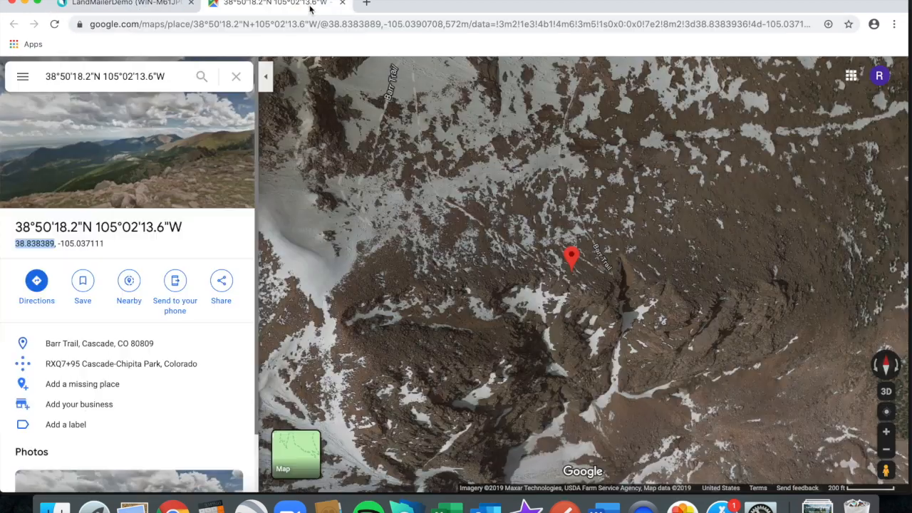
pyautogui.moveTo(58, 243); pyautogui.dragTo(107, 248)
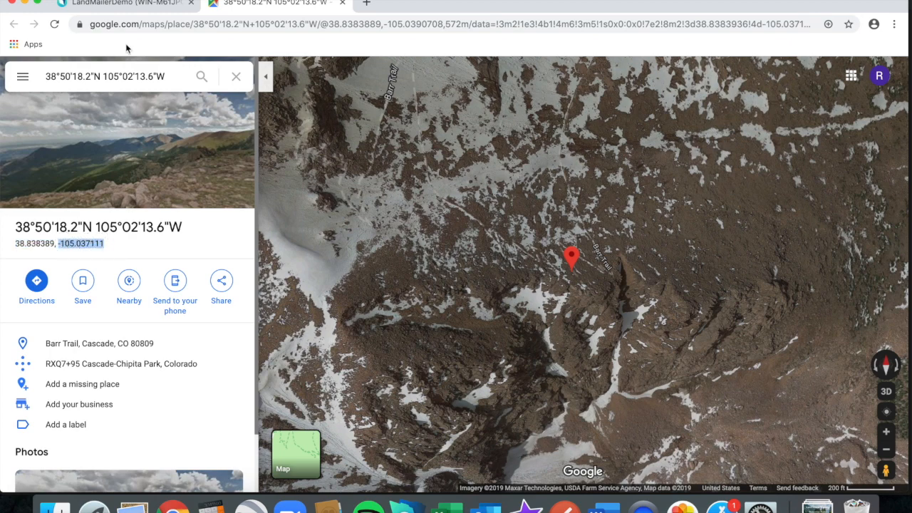
pyautogui.click(121, 4)
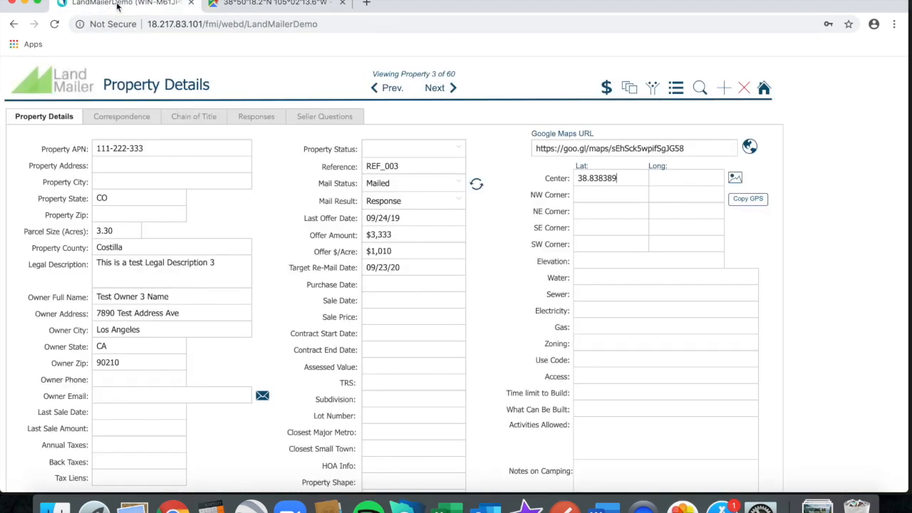
# Paste the longitude into Center Long and look up the elevation, 5842.04 ft.
pyautogui.click(682, 179)
pyautogui.hotkey('ctrl', 'v')
pyautogui.click(675, 194)
pyautogui.click(734, 179)
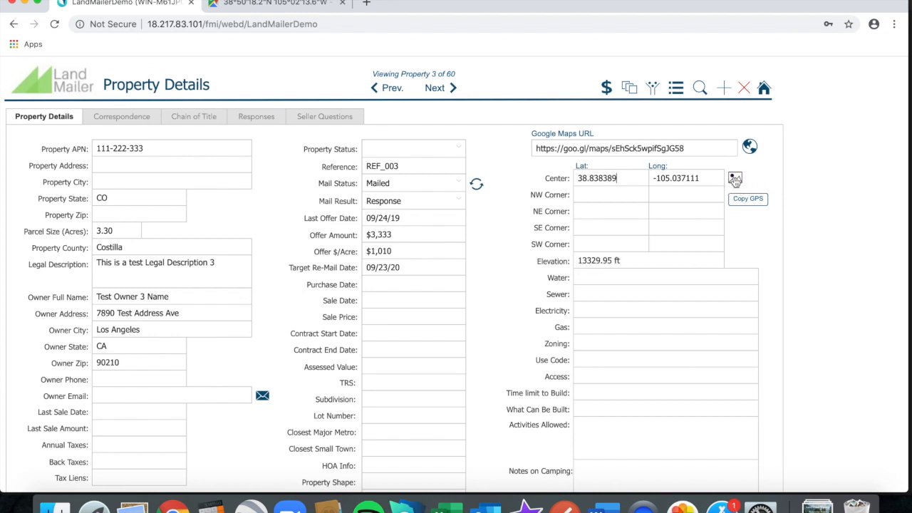
pyautogui.click(586, 261)
# Correct Center Long to -104.037111 by replacing the 5 with a 4.
pyautogui.click(671, 181)
pyautogui.press('BackSpace')
pyautogui.write('4')
pyautogui.scroll(-3, 659, 298)
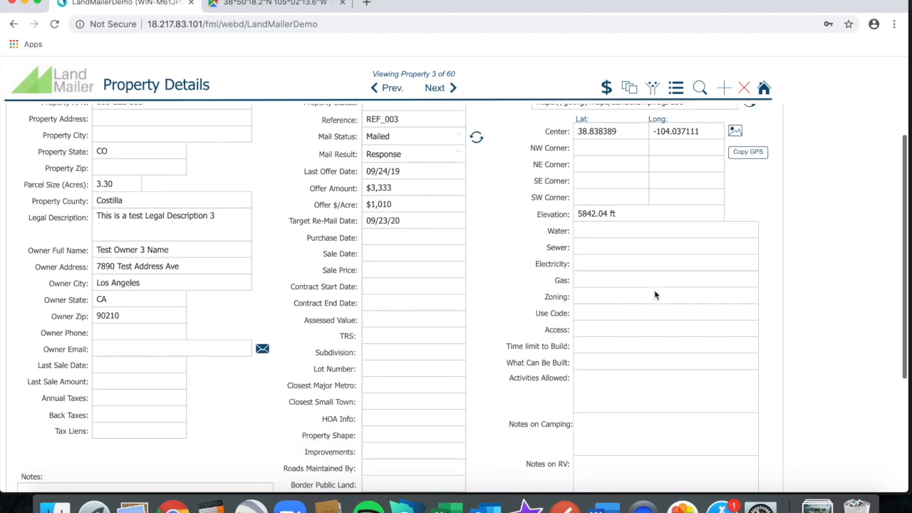
pyautogui.scroll(-2, 655, 295)
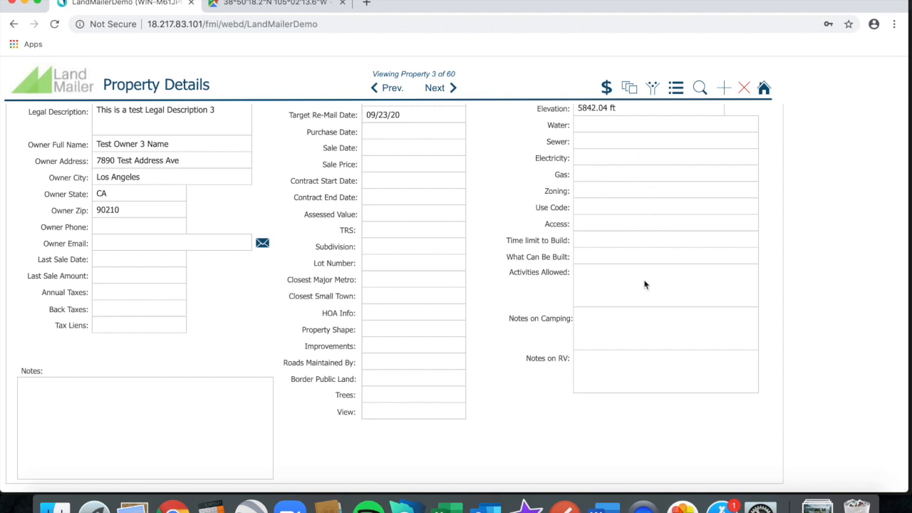
pyautogui.scroll(-1, 636, 314)
pyautogui.scroll(3, 636, 314)
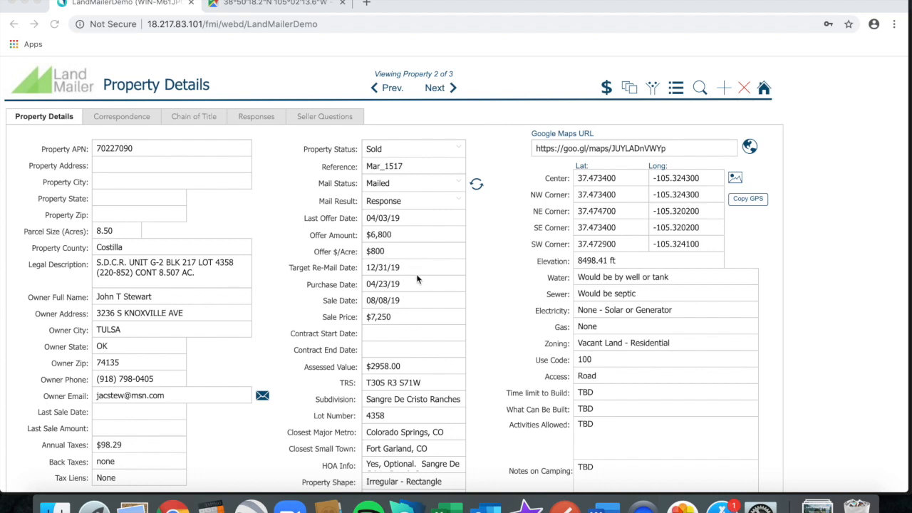
pyautogui.scroll(-1, 418, 280)
pyautogui.scroll(1, 418, 279)
pyautogui.scroll(-1, 418, 279)
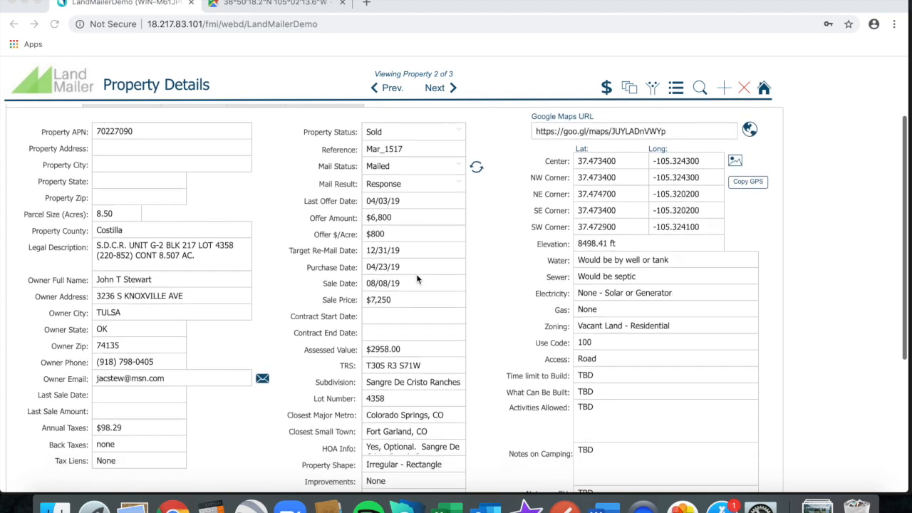
pyautogui.scroll(-8, 417, 279)
pyautogui.scroll(9, 417, 279)
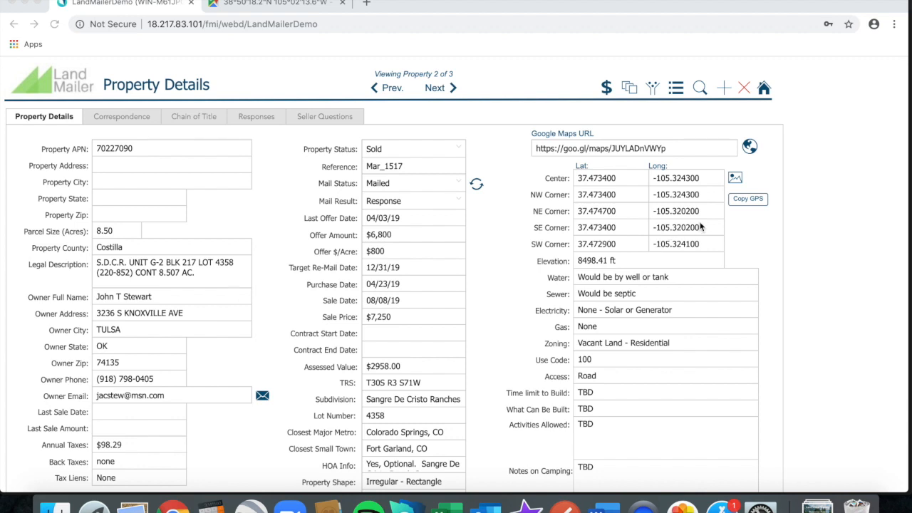
# Copy the four corner GPS coordinates as text, then bring up the Mar_1486 Due Diligence record.
pyautogui.click(747, 201)
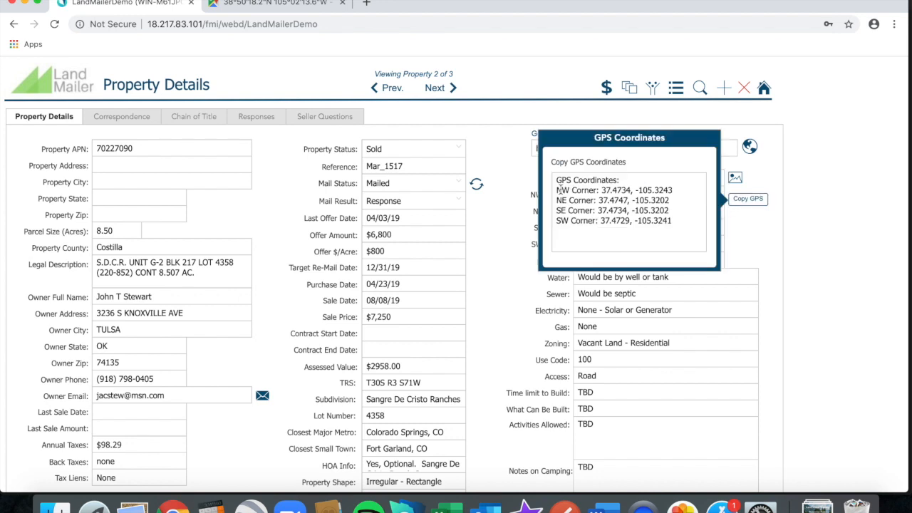
pyautogui.click(558, 182)
pyautogui.moveTo(557, 181); pyautogui.dragTo(623, 244)
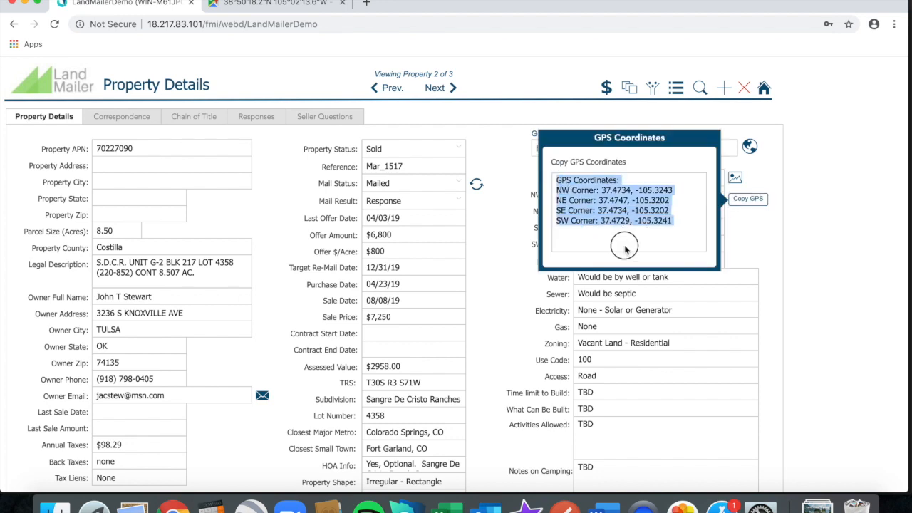
pyautogui.click(641, 243)
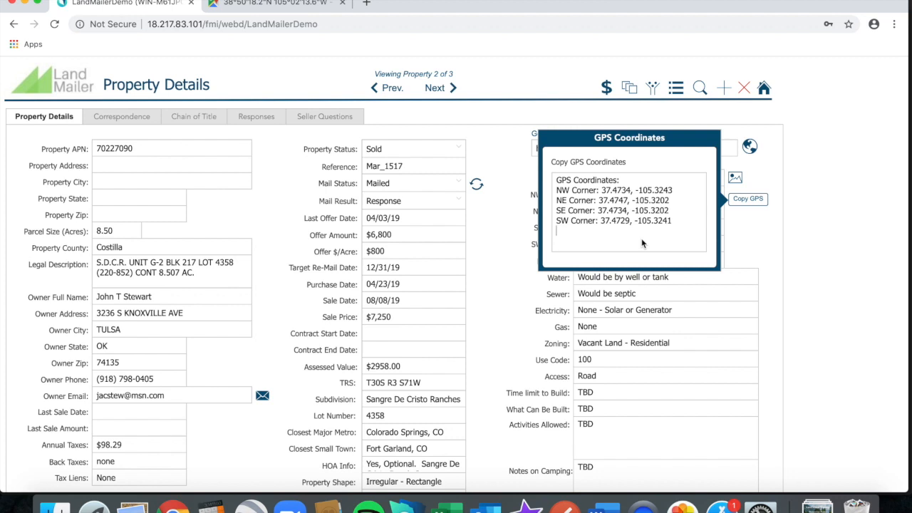
pyautogui.press('super+a')
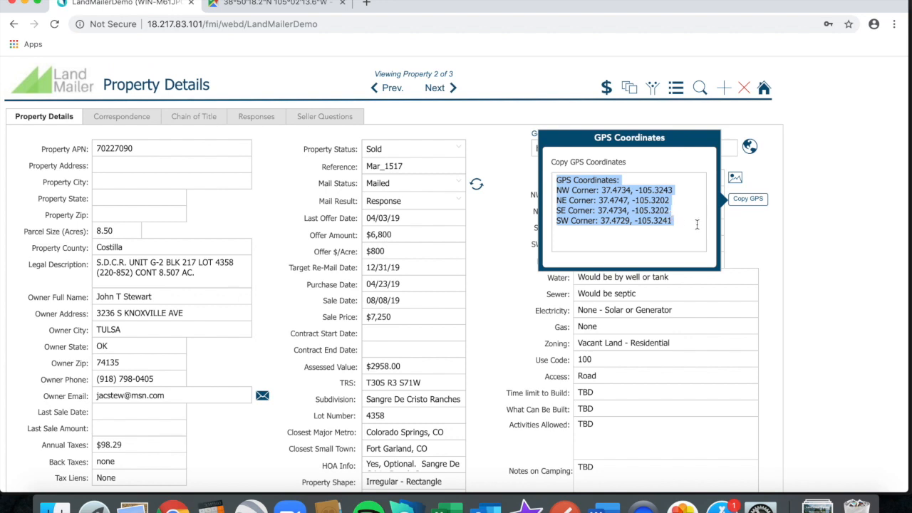
pyautogui.click(762, 229)
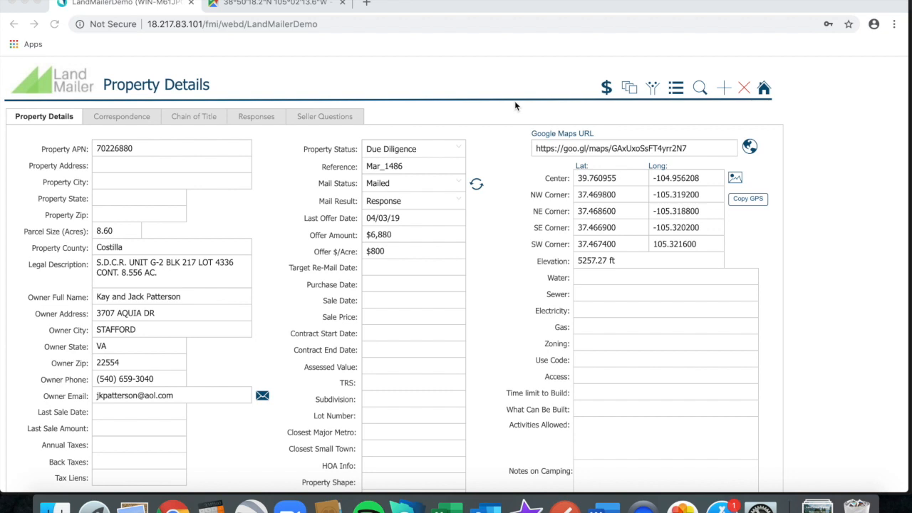
pyautogui.click(485, 208)
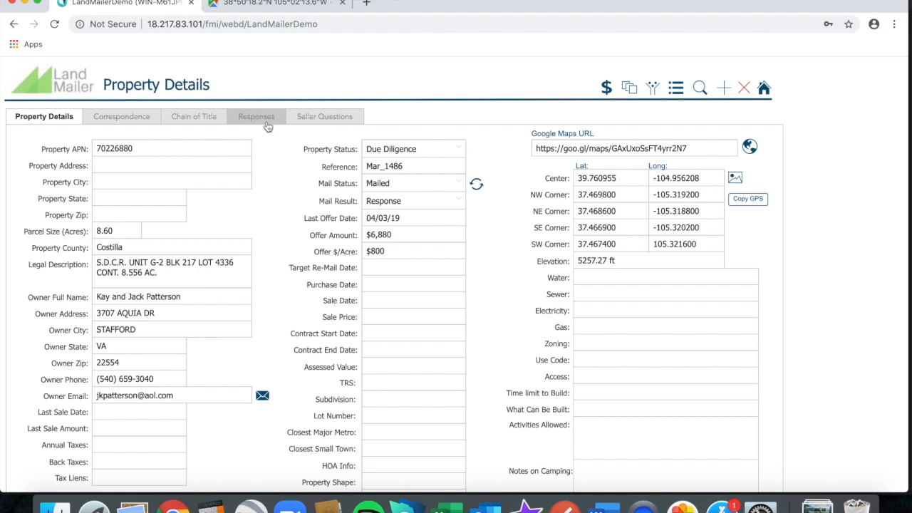
# Show the Correspondence log with its five entries from 4/3/2019 to 7/1/2019.
pyautogui.click(142, 125)
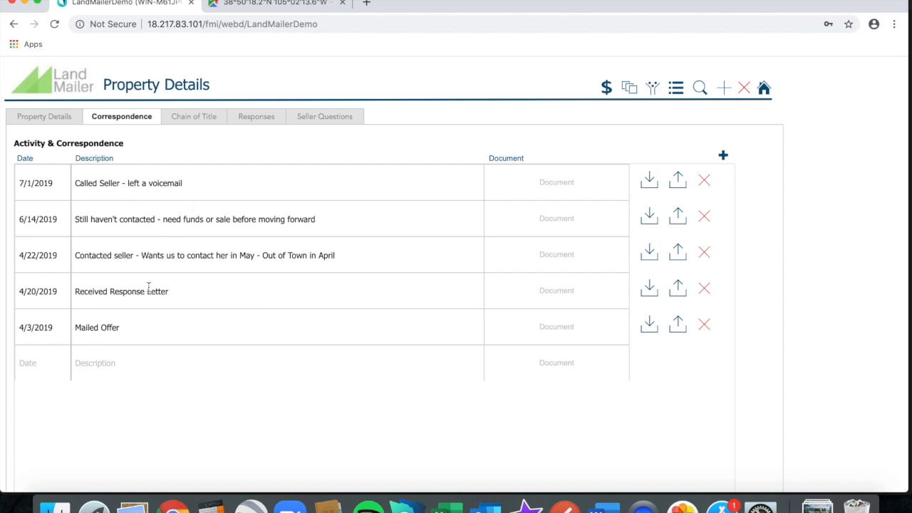
# Add a 7/15/2019 entry: 'Called seller again - wants me to call back in August'.
pyautogui.click(46, 363)
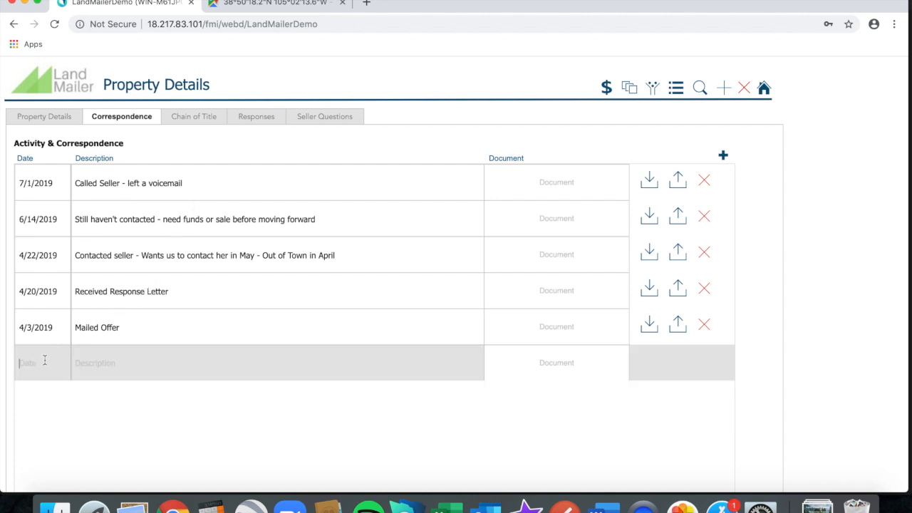
pyautogui.write('7/15')
pyautogui.click(100, 365)
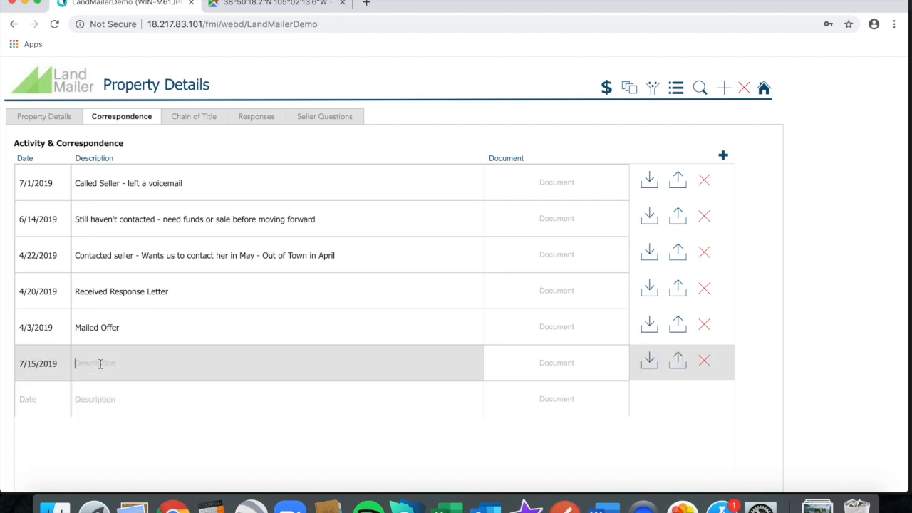
pyautogui.write('Called seller again - wa')
pyautogui.write('me to call back in ')
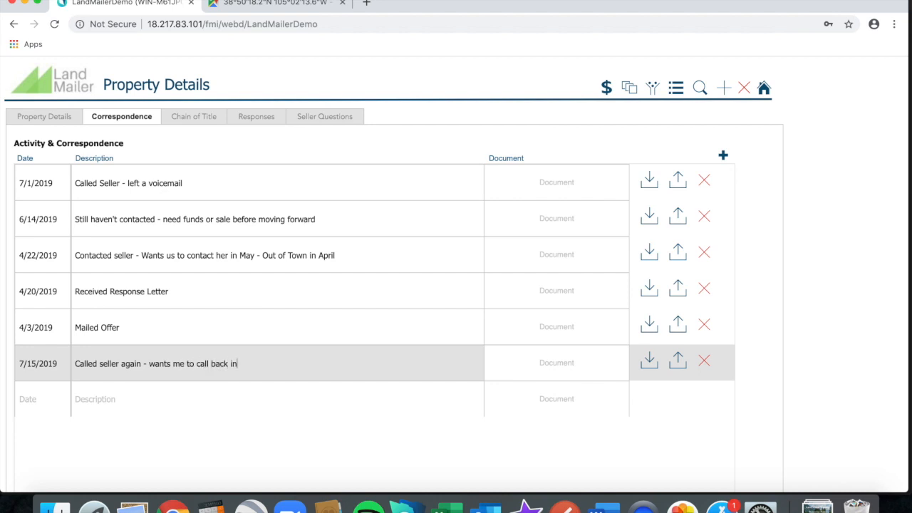
pyautogui.write('August')
pyautogui.click(409, 114)
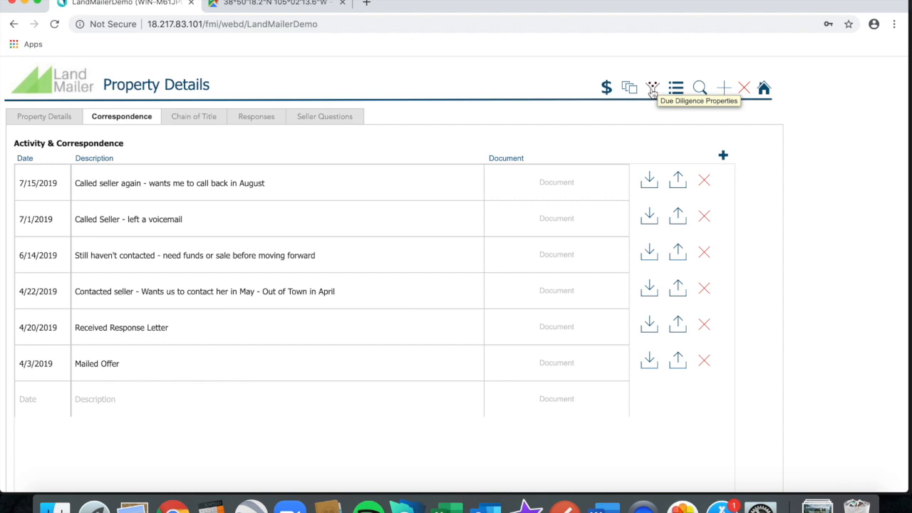
# Browse the Due Diligence properties list, then reopen the Costilla property, APN 70226880.
pyautogui.click(653, 90)
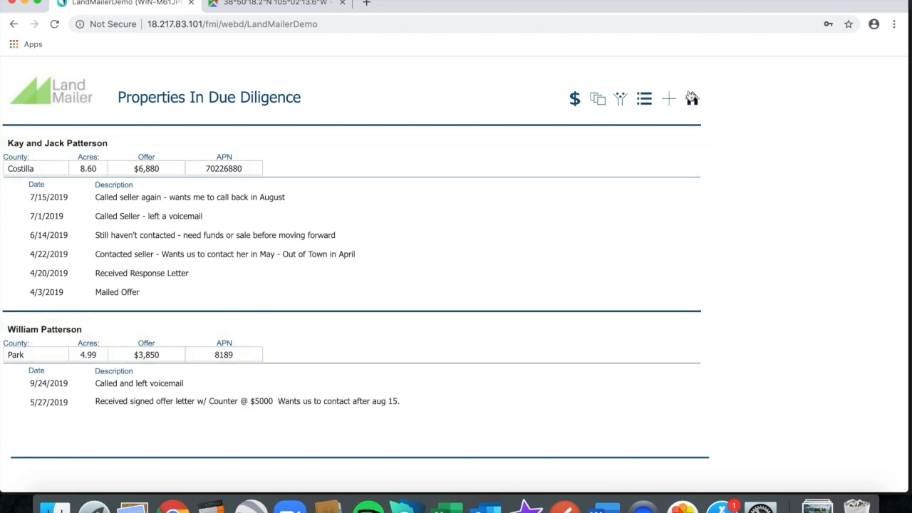
pyautogui.click(354, 159)
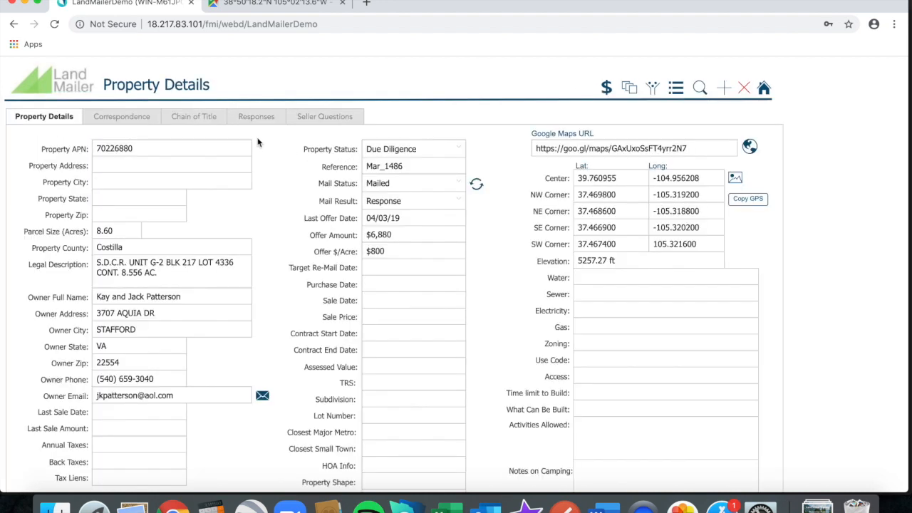
# Show the Costilla property's six correspondence entries, headed by the 7/15/2019 call note.
pyautogui.click(126, 120)
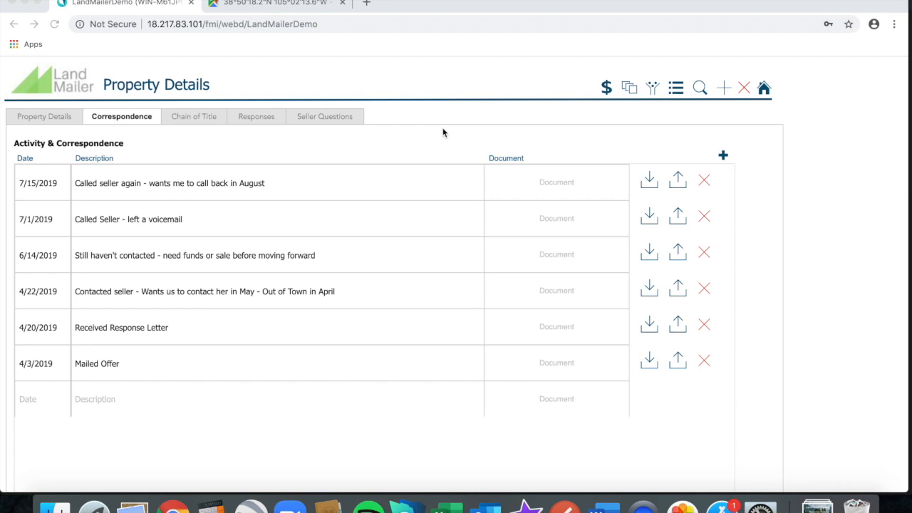
# Display the property's Chain of Title with its 1990, 2000 and 2004 deed transfers.
pyautogui.click(200, 118)
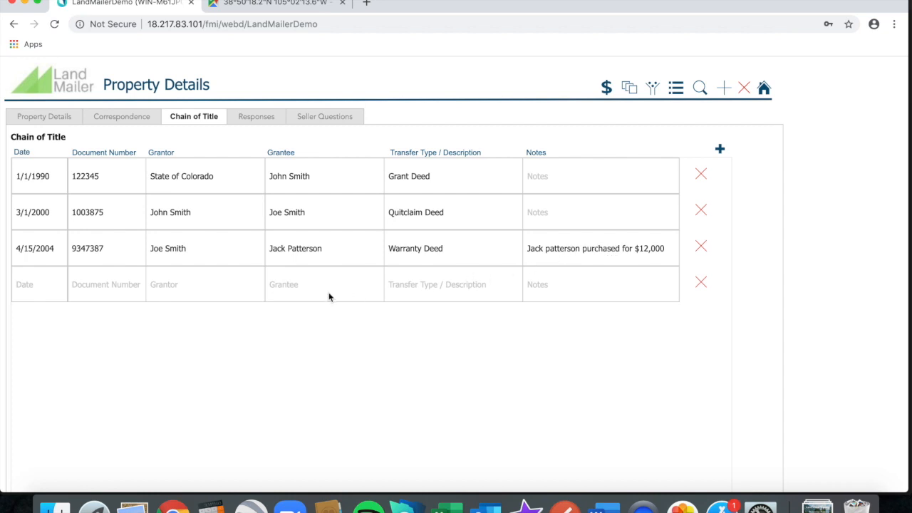
# Start a new deed row: the seller as grantor, The Land Mailer as grantee, Warranty Deed.
pyautogui.click(174, 285)
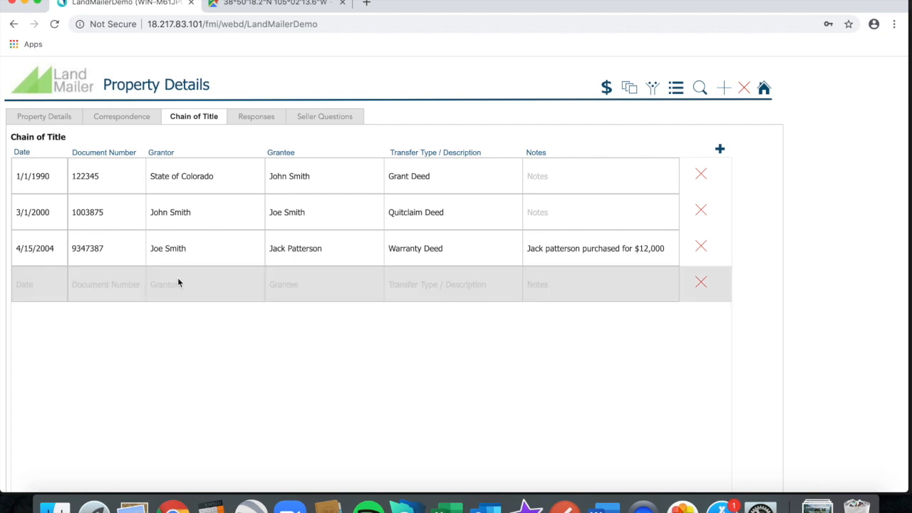
pyautogui.press('Tab')
pyautogui.write('The Land Mailer')
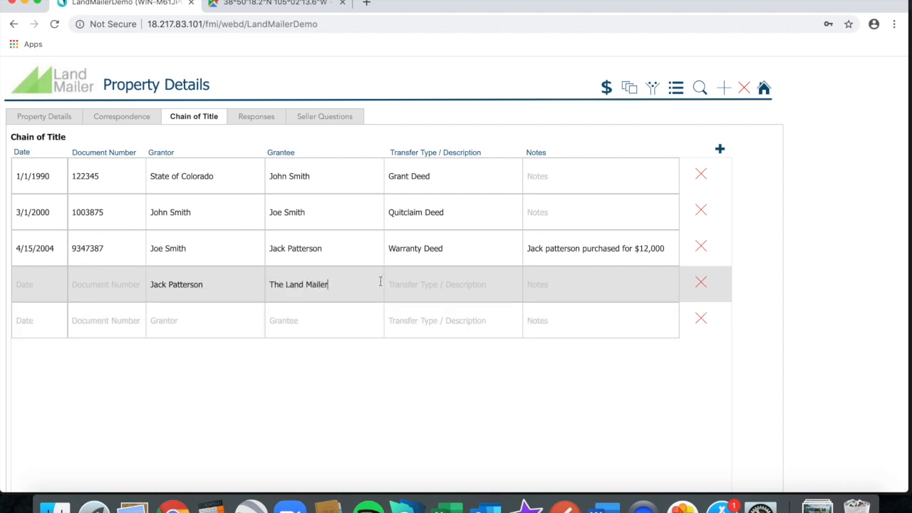
pyautogui.click(405, 283)
pyautogui.write('Warranty Deed')
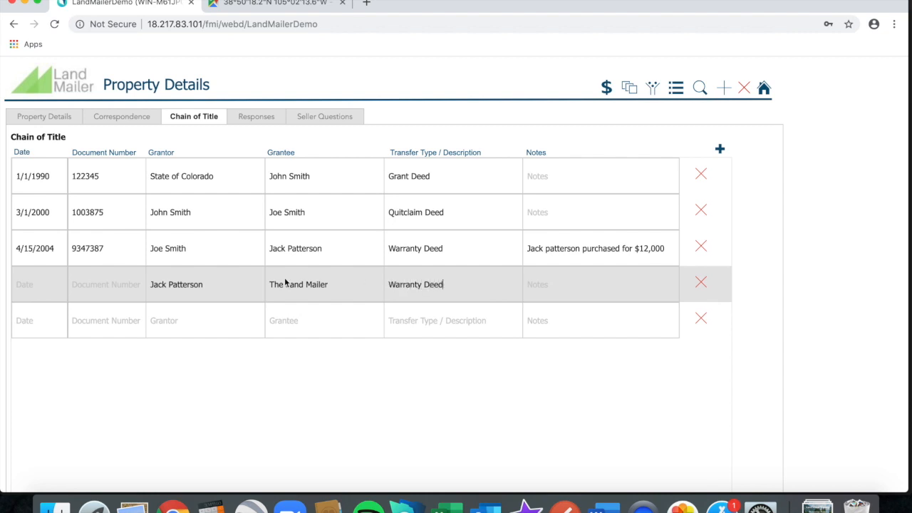
# Date the new deed row 9/1/19 and give it document number 121212.
pyautogui.click(40, 288)
pyautogui.write('9.2')
pyautogui.press('BackSpace')
pyautogui.write('/1/19')
pyautogui.click(101, 282)
pyautogui.write('12000')
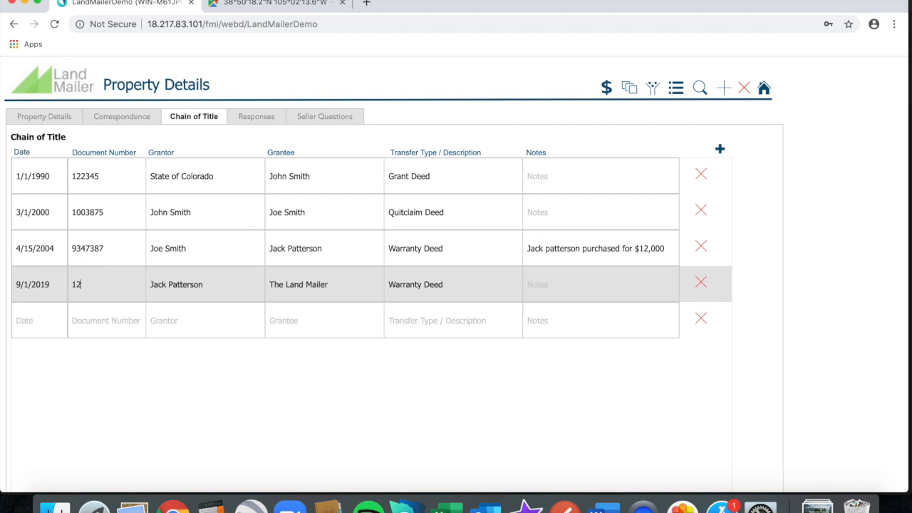
pyautogui.press('BackSpace')
pyautogui.press('BackSpace')
pyautogui.press('BackSpace')
pyautogui.write('1212')
pyautogui.click(134, 324)
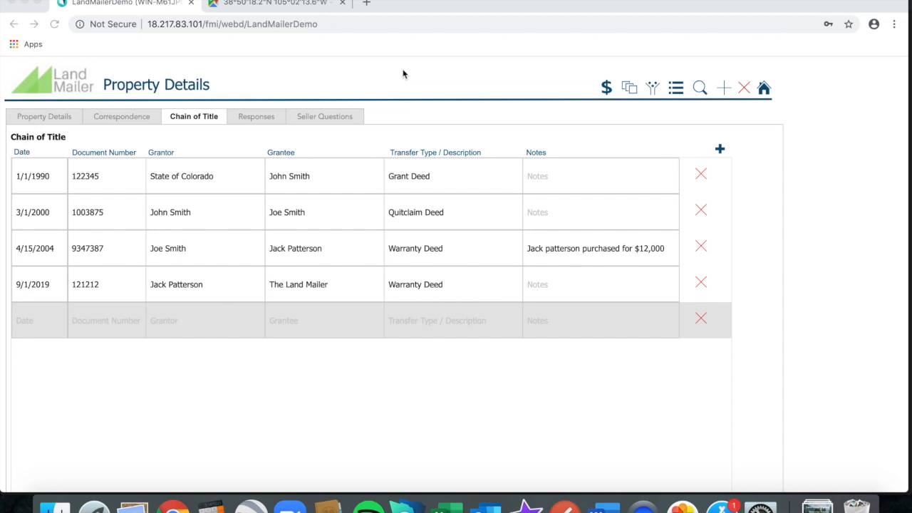
pyautogui.click(255, 119)
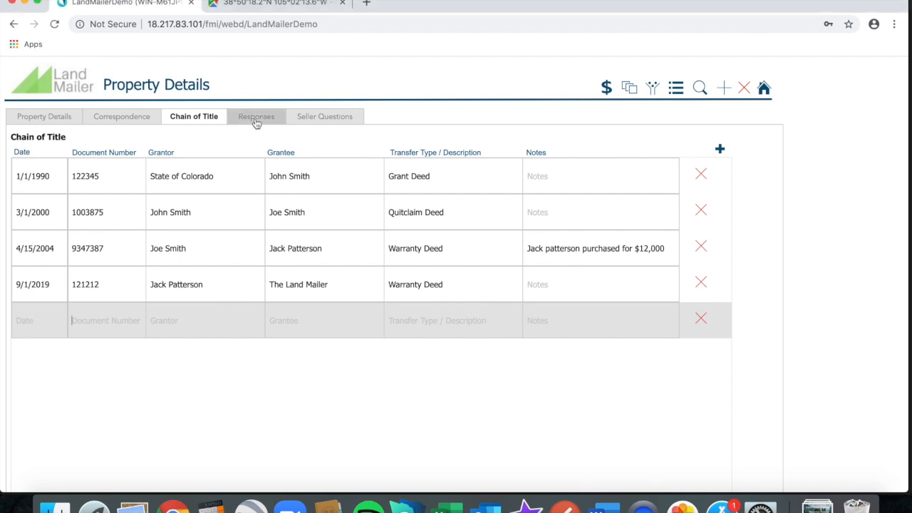
# Add a Camping pre-set response reading 'Yes there is camping - 2 week limit.'.
pyautogui.click(256, 118)
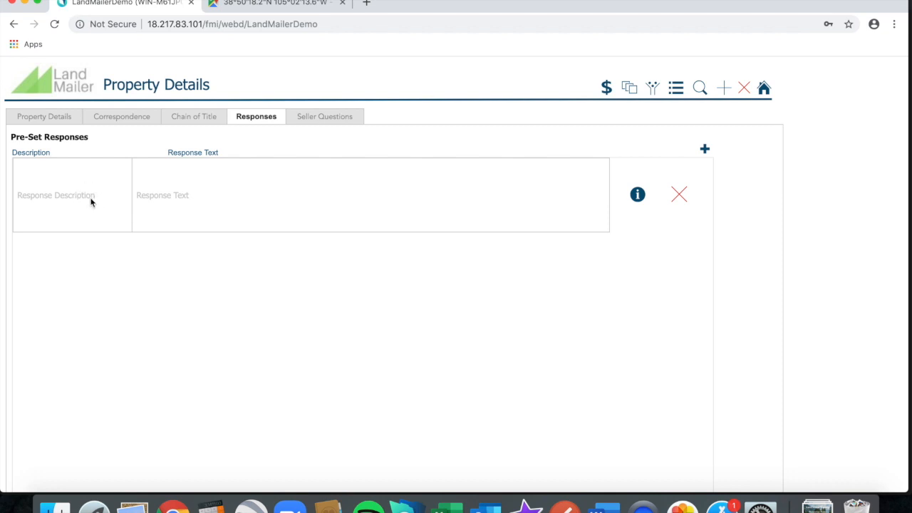
pyautogui.click(90, 201)
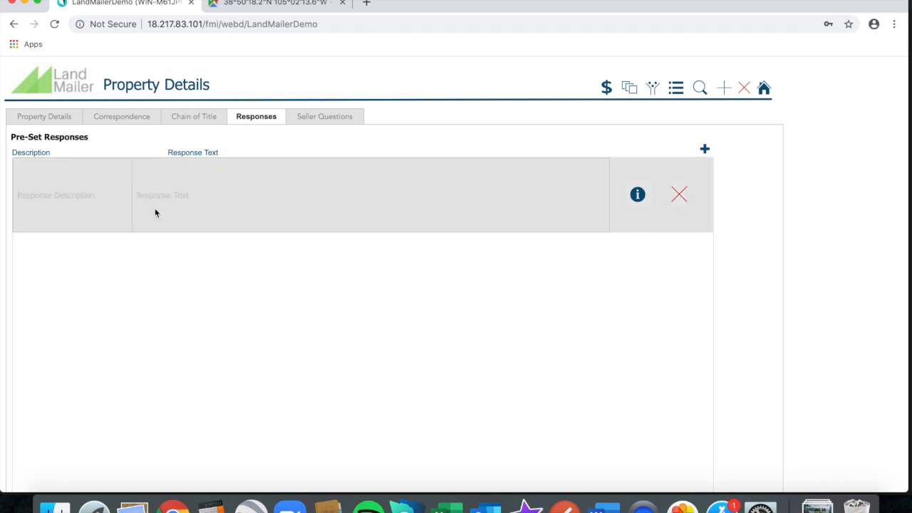
pyautogui.write('Camping')
pyautogui.click(215, 196)
pyautogui.write('Yes there is')
pyautogui.write(' camping -')
pyautogui.write(' 2 week')
pyautogui.write(' limit wi')
pyautogui.press('BackSpace')
pyautogui.press('BackSpace')
pyautogui.write('.')
pyautogui.click(229, 246)
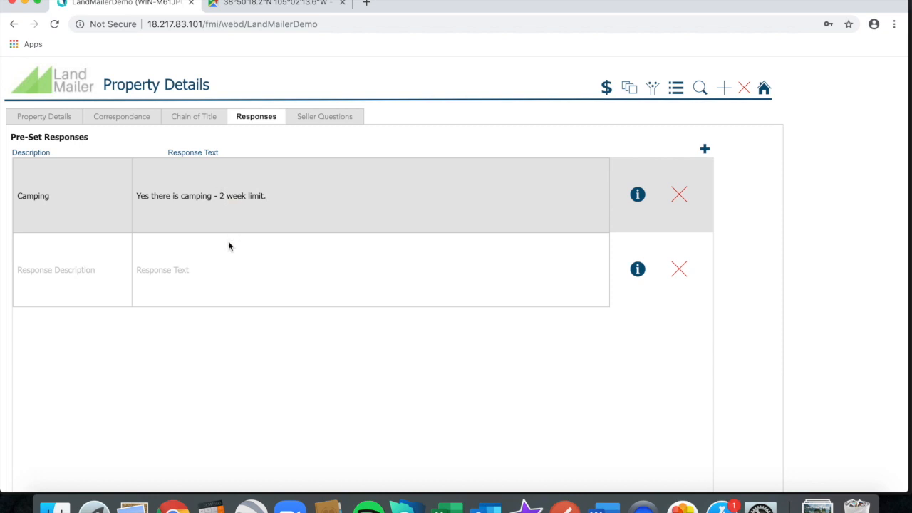
# Add a second pre-set response titled GPS Coordinates, then go back to Property Details.
pyautogui.click(77, 272)
pyautogui.write('GPS Coordinates')
pyautogui.click(185, 270)
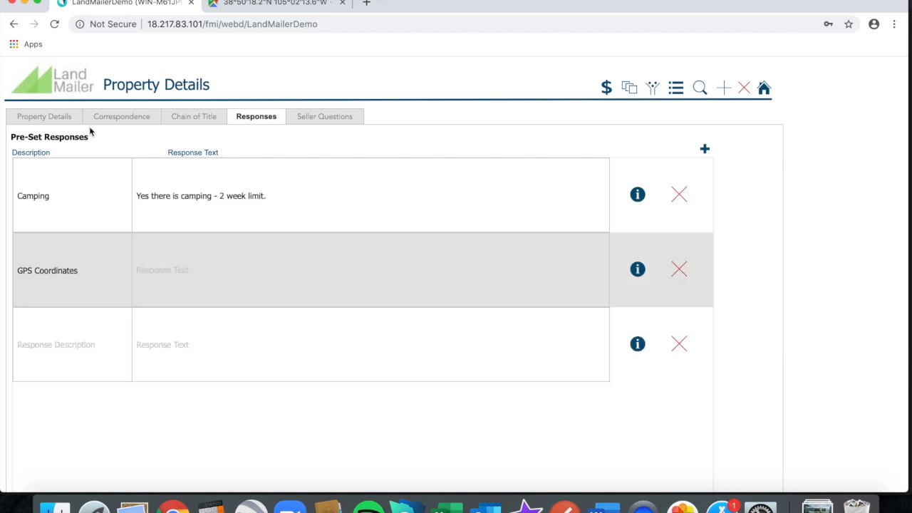
pyautogui.click(63, 119)
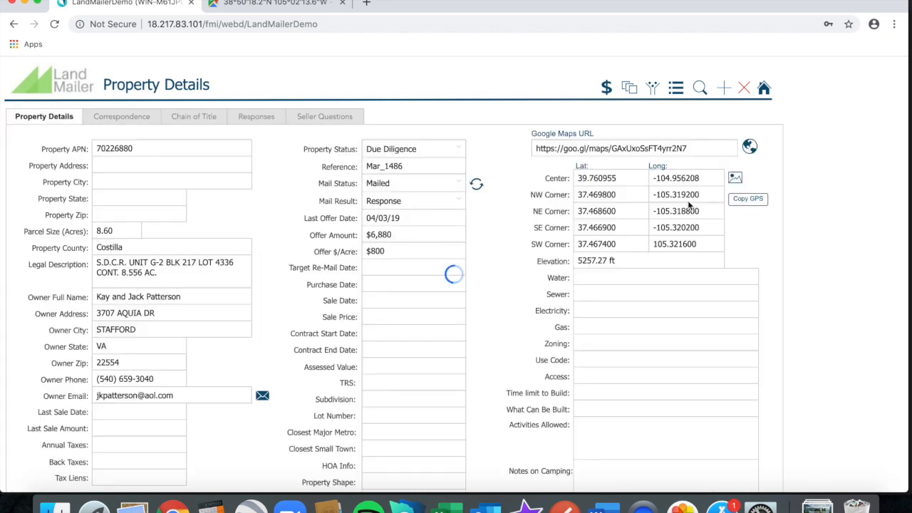
# Copy the four GPS corner coordinates (NW 37.4698, -105.3192 onward) into the GPS Coordinates response.
pyautogui.click(746, 199)
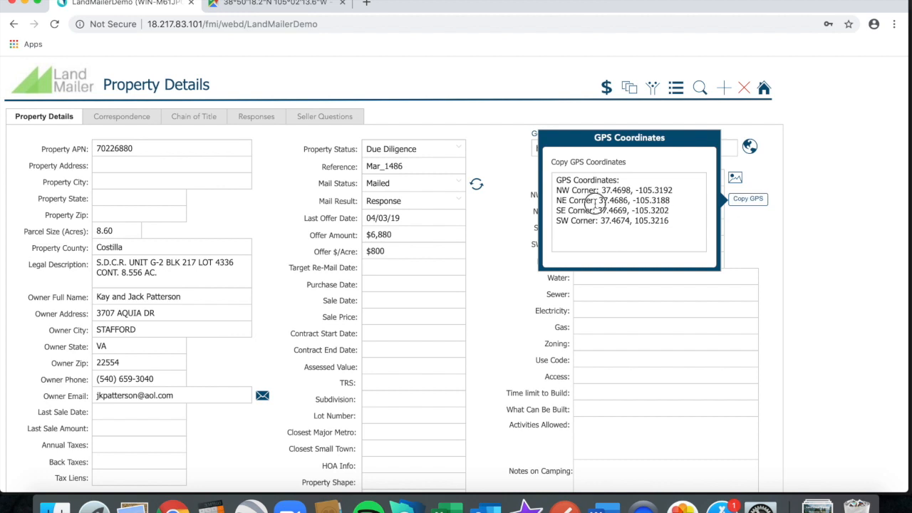
pyautogui.click(595, 204)
pyautogui.press('super+a')
pyautogui.press('super+c')
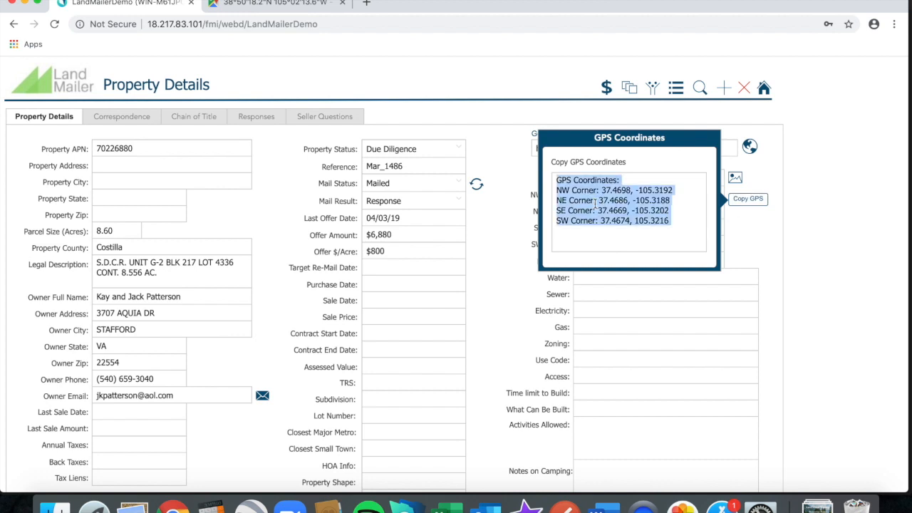
pyautogui.click(256, 116)
pyautogui.click(208, 275)
pyautogui.press('super+v')
pyautogui.click(478, 358)
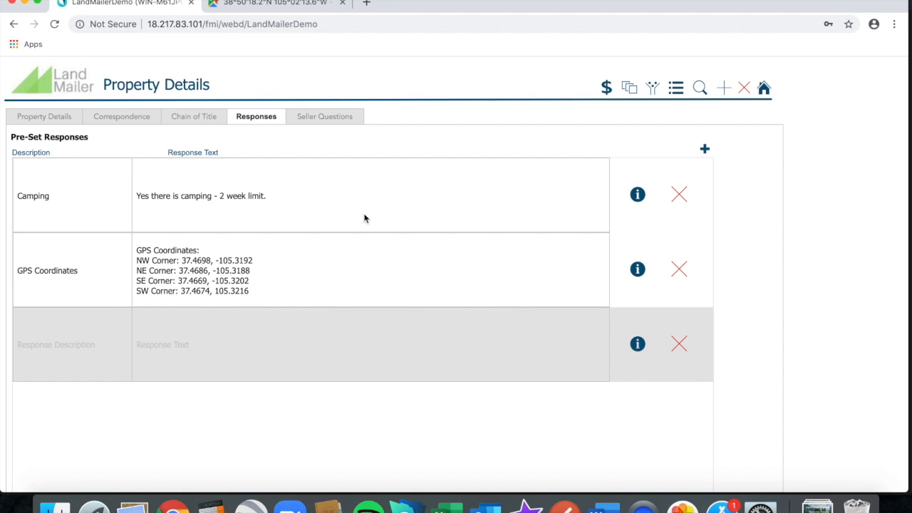
pyautogui.click(254, 198)
pyautogui.press('super+c')
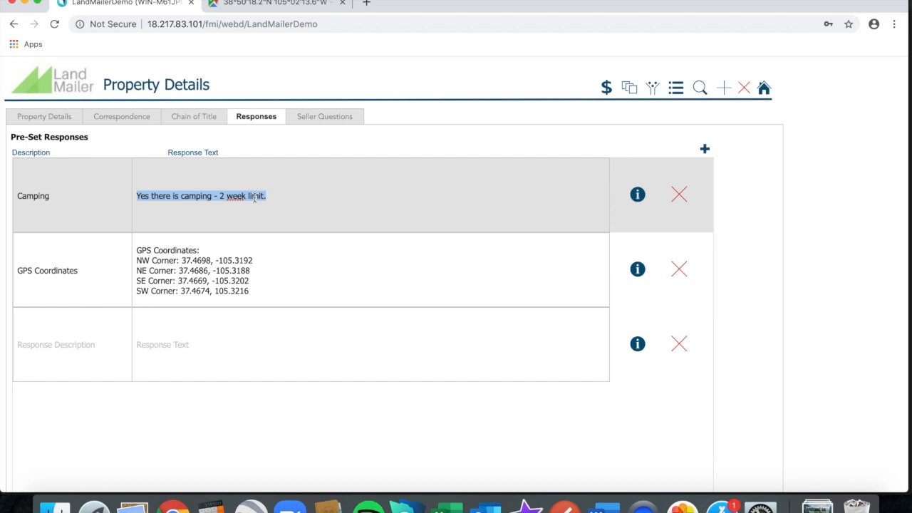
# Paste the copied Camping response into a new Chrome tab to verify it, then return to LandMailer.
pyautogui.click(367, 4)
pyautogui.press('super+v')
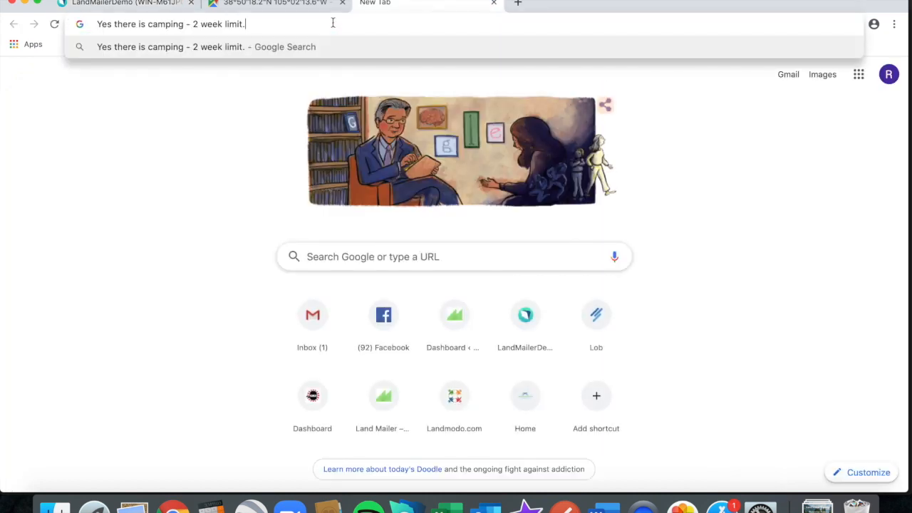
pyautogui.click(171, 4)
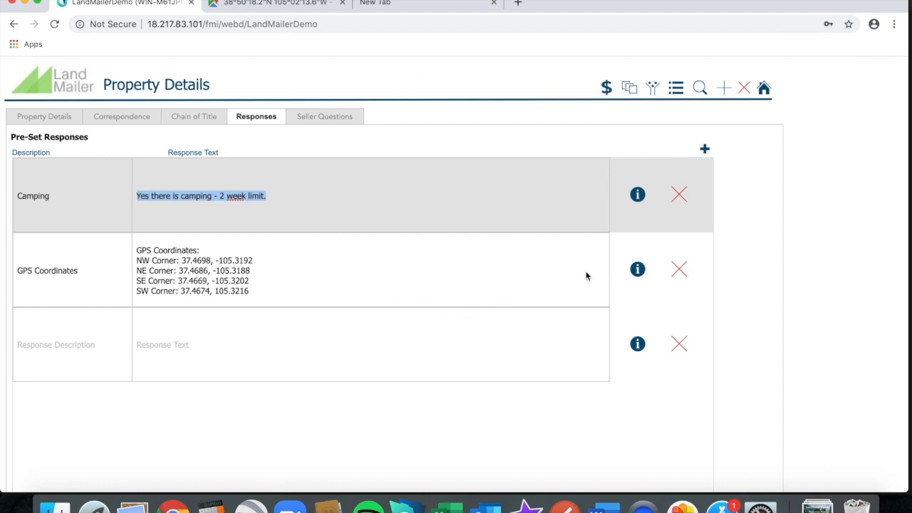
# Delete the GPS Coordinates response and append four lines of test text to the Camping response.
pyautogui.click(681, 269)
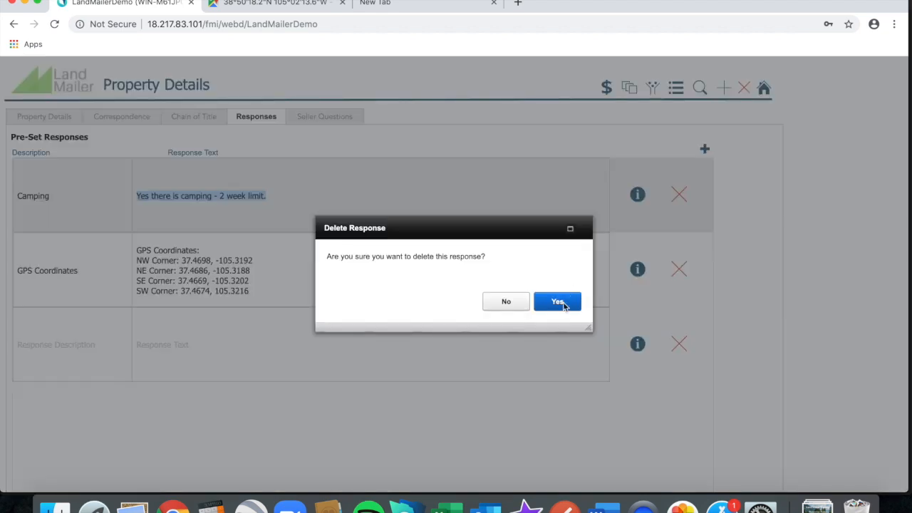
pyautogui.click(559, 301)
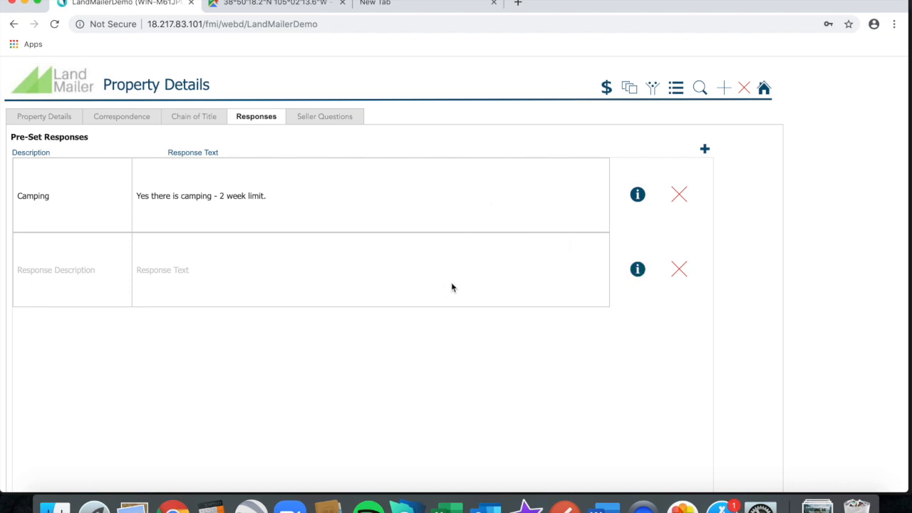
pyautogui.click(402, 194)
pyautogui.write("fadlfjsdf'adslfj")
pyautogui.press('Return')
pyautogui.press('Return')
pyautogui.write('adlfjksdflkjh')
pyautogui.press('Return')
pyautogui.write('asldfjsaldfkj')
pyautogui.press('Return')
pyautogui.write('asdlfjasldf')
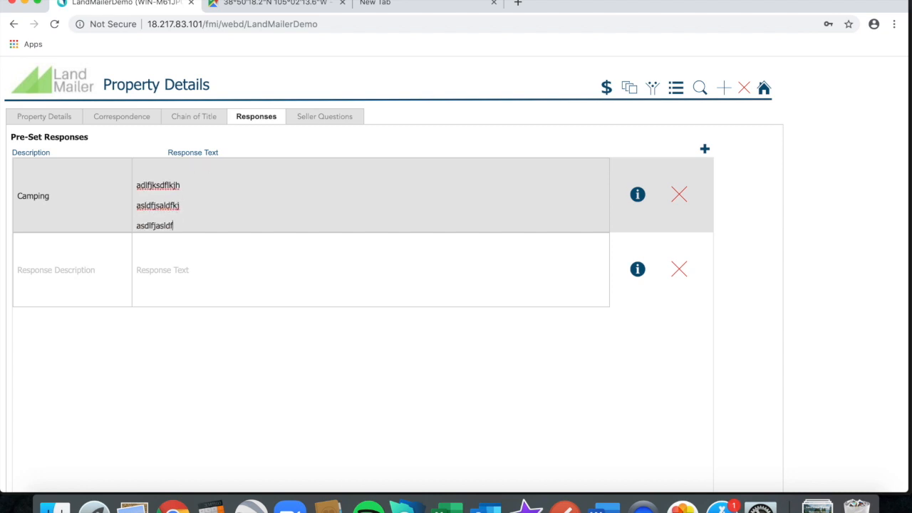
pyautogui.press('Return')
pyautogui.click(467, 277)
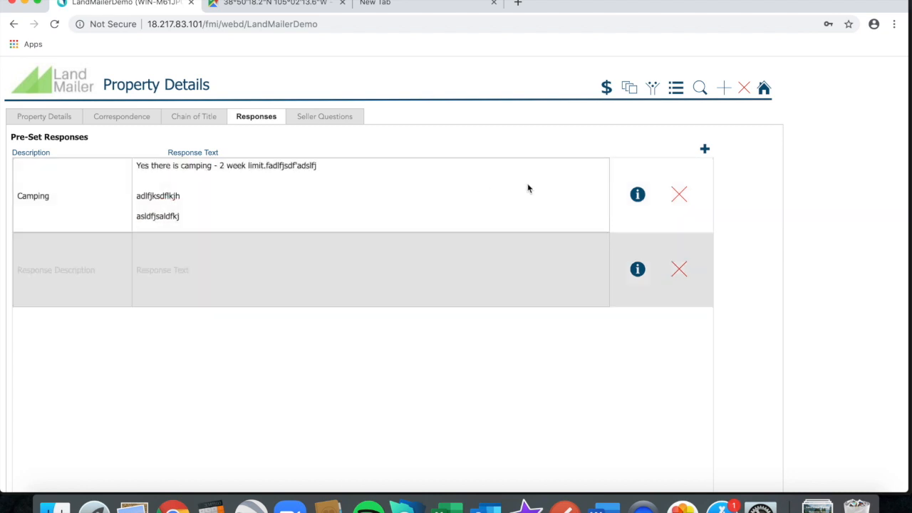
# View the Camping response's full text, select it, and close the viewer.
pyautogui.click(638, 197)
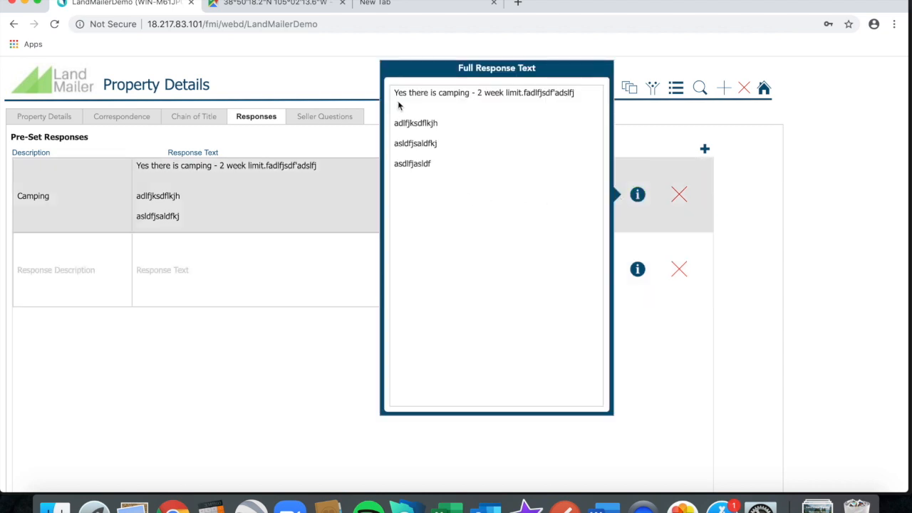
pyautogui.press('super+a')
pyautogui.moveTo(431, 164); pyautogui.dragTo(378, 78)
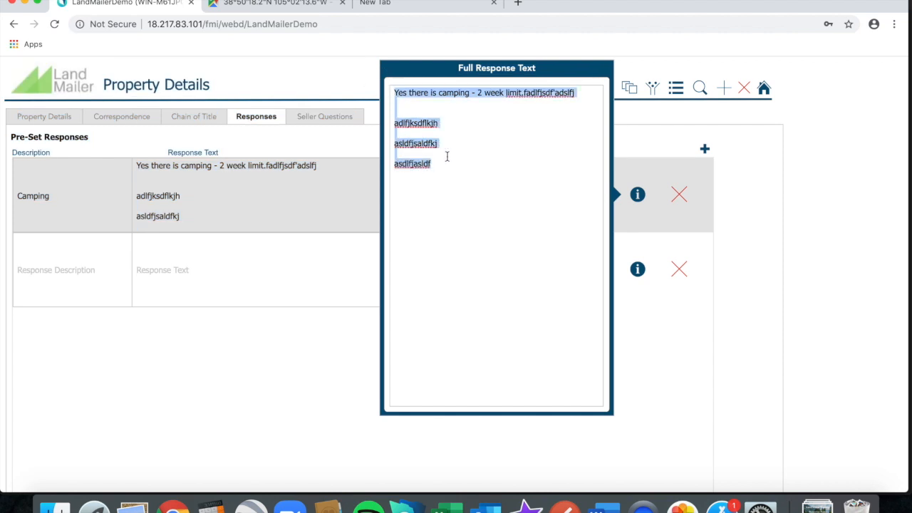
pyautogui.click(738, 196)
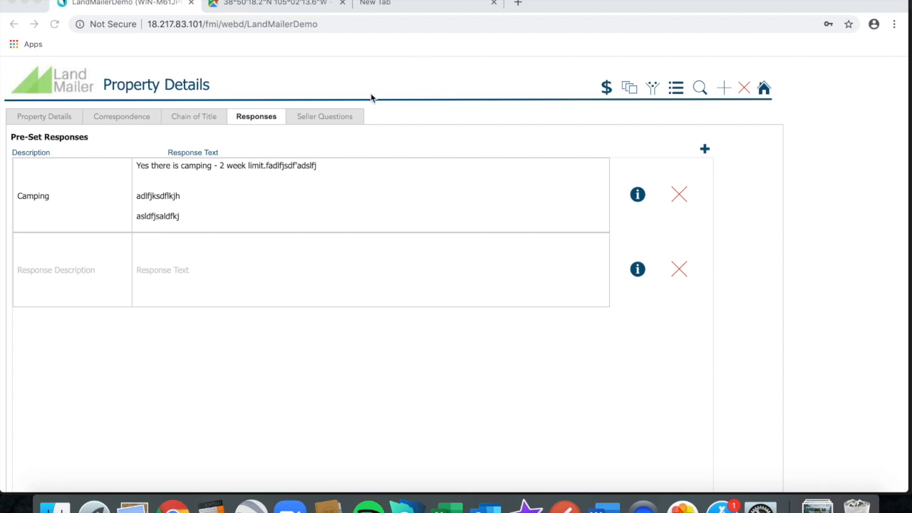
pyautogui.click(343, 119)
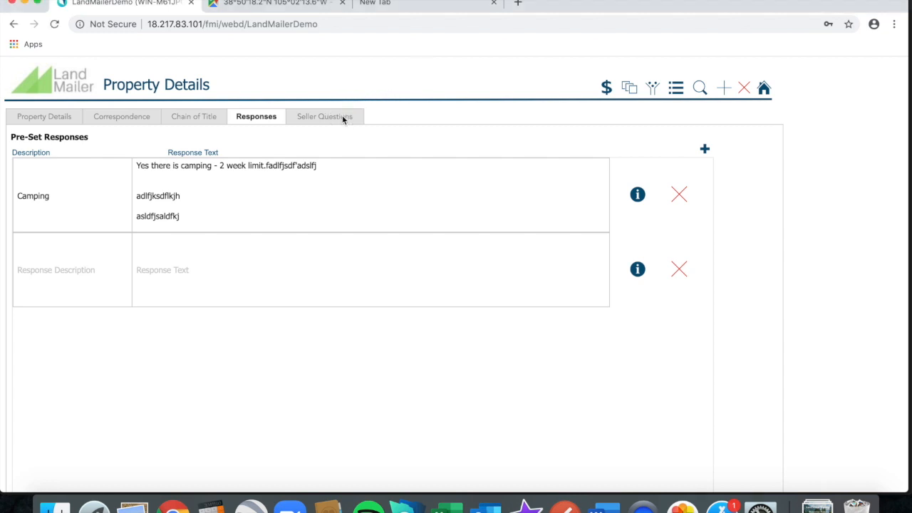
# Show the seven blank seller questions and click into the selling-reason and road-access answers.
pyautogui.click(343, 118)
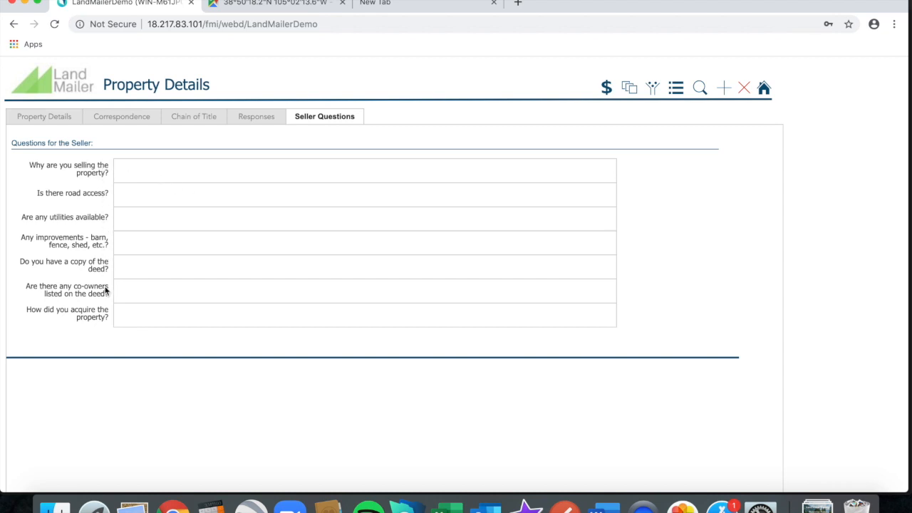
pyautogui.click(144, 179)
pyautogui.click(143, 204)
# Return to Property Details for APN 70226880 and scroll through the form.
pyautogui.click(55, 119)
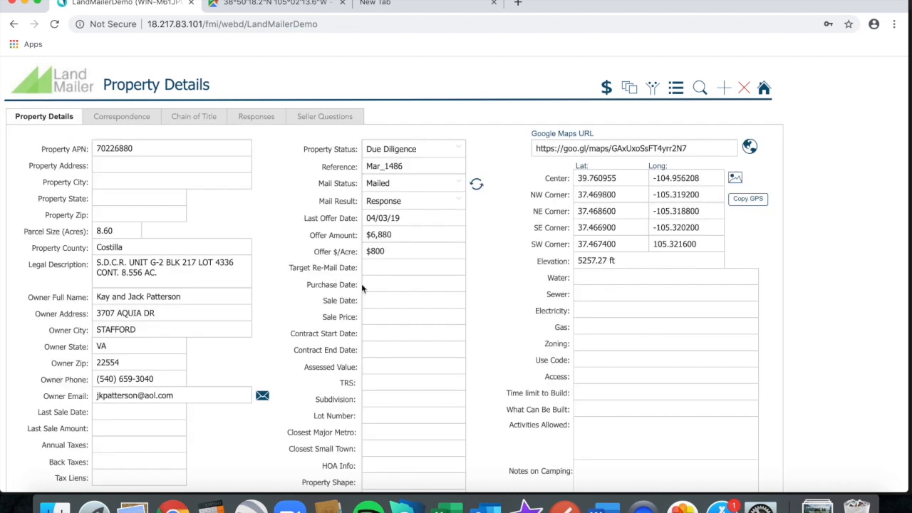
pyautogui.scroll(-2, 436, 360)
pyautogui.scroll(-3, 436, 360)
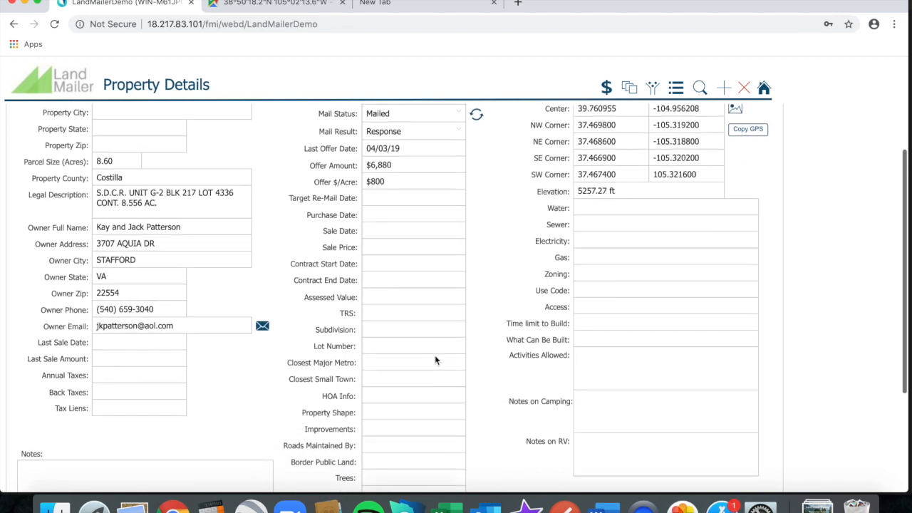
pyautogui.scroll(3, 436, 360)
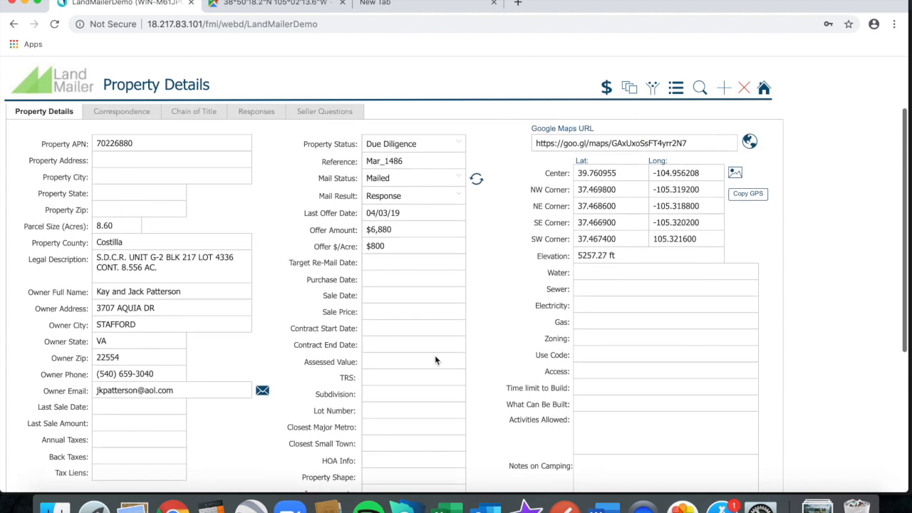